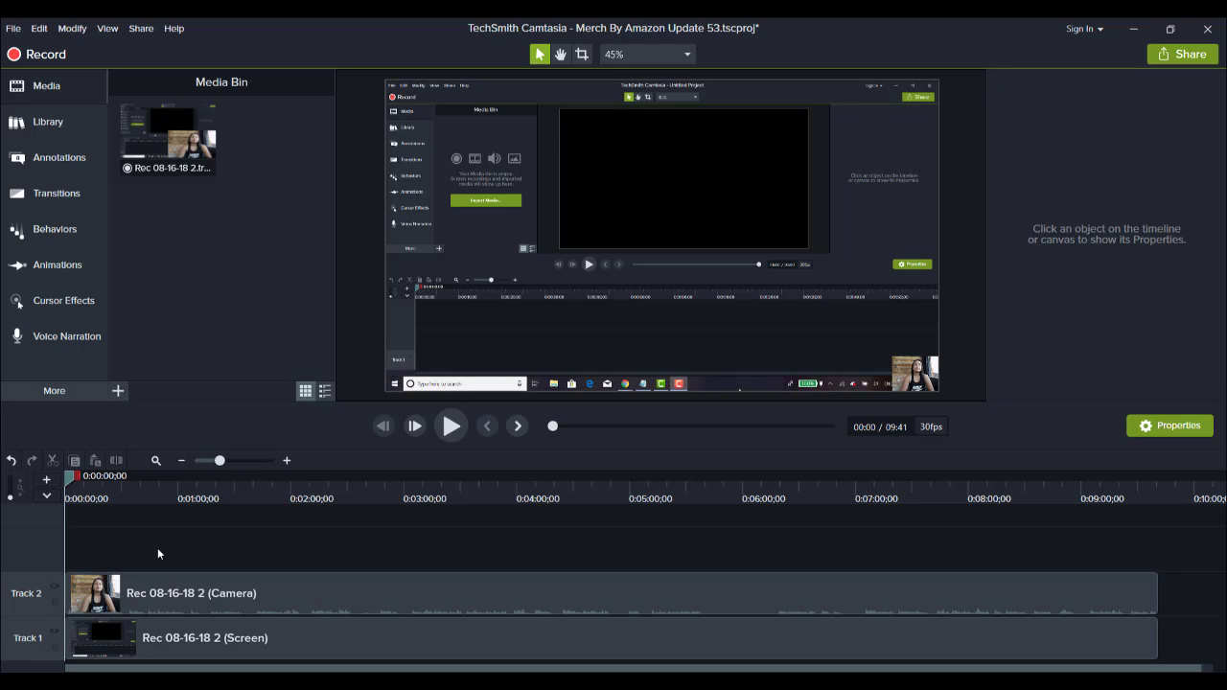
# - Delete the screen recording clip from Track 1
pyautogui.click(113, 499)
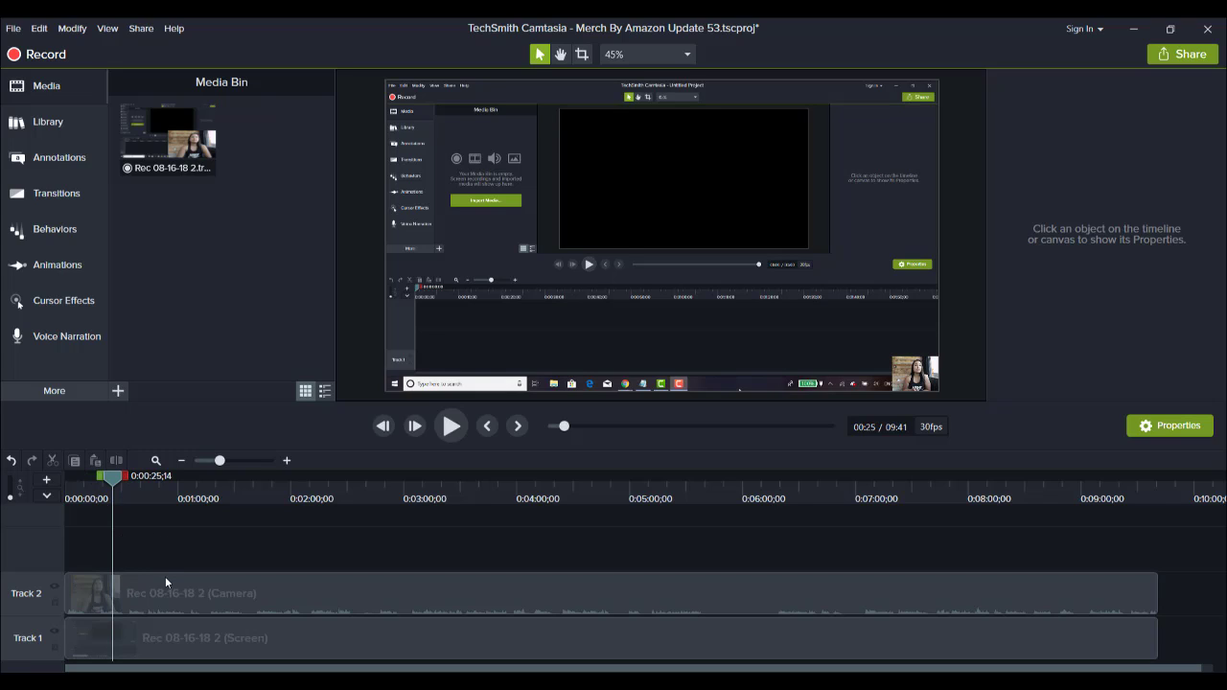
pyautogui.click(179, 493)
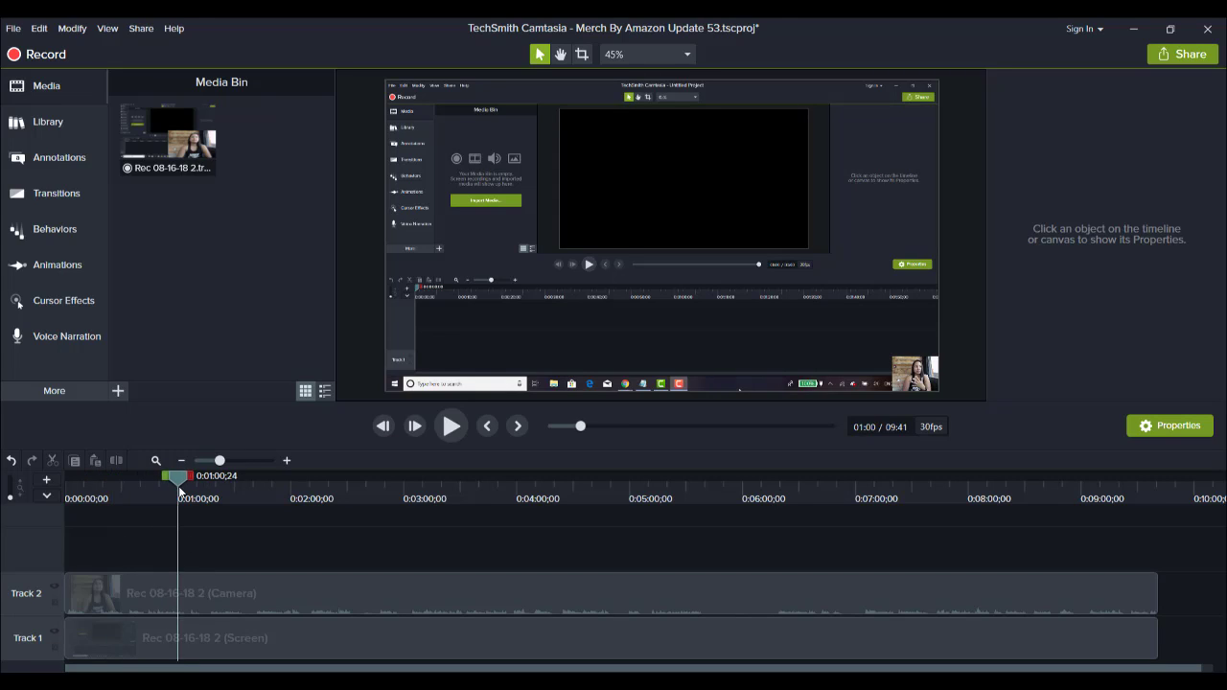
pyautogui.click(119, 621)
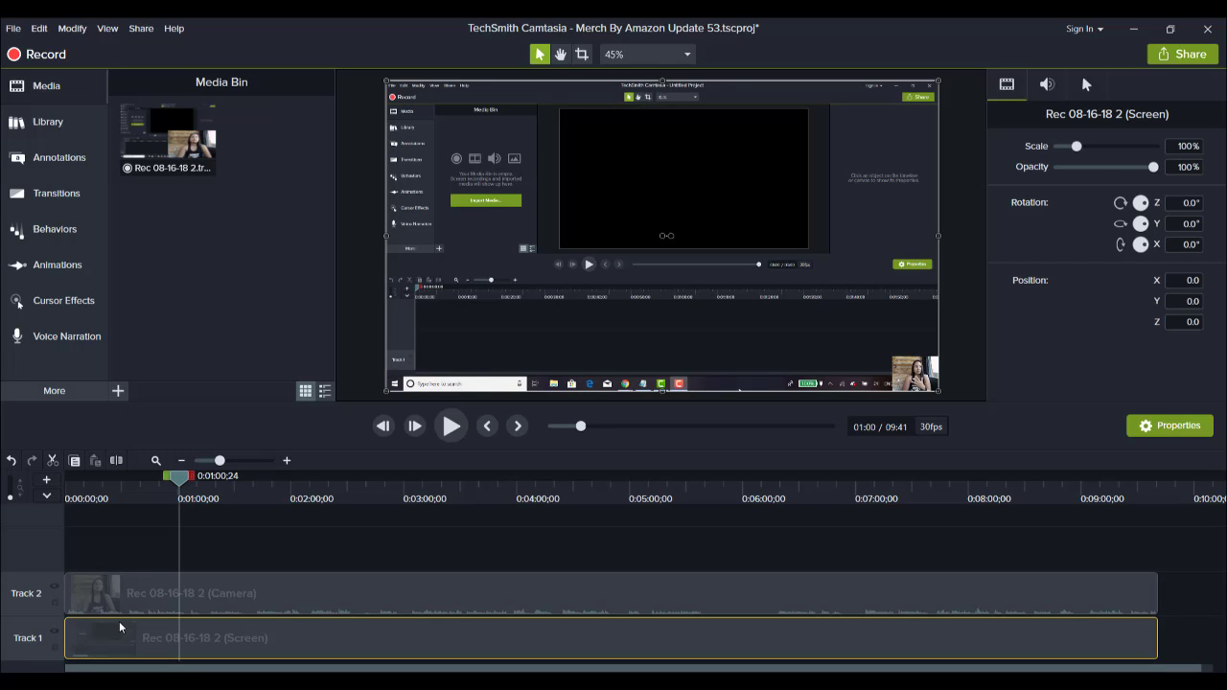
pyautogui.press('Delete')
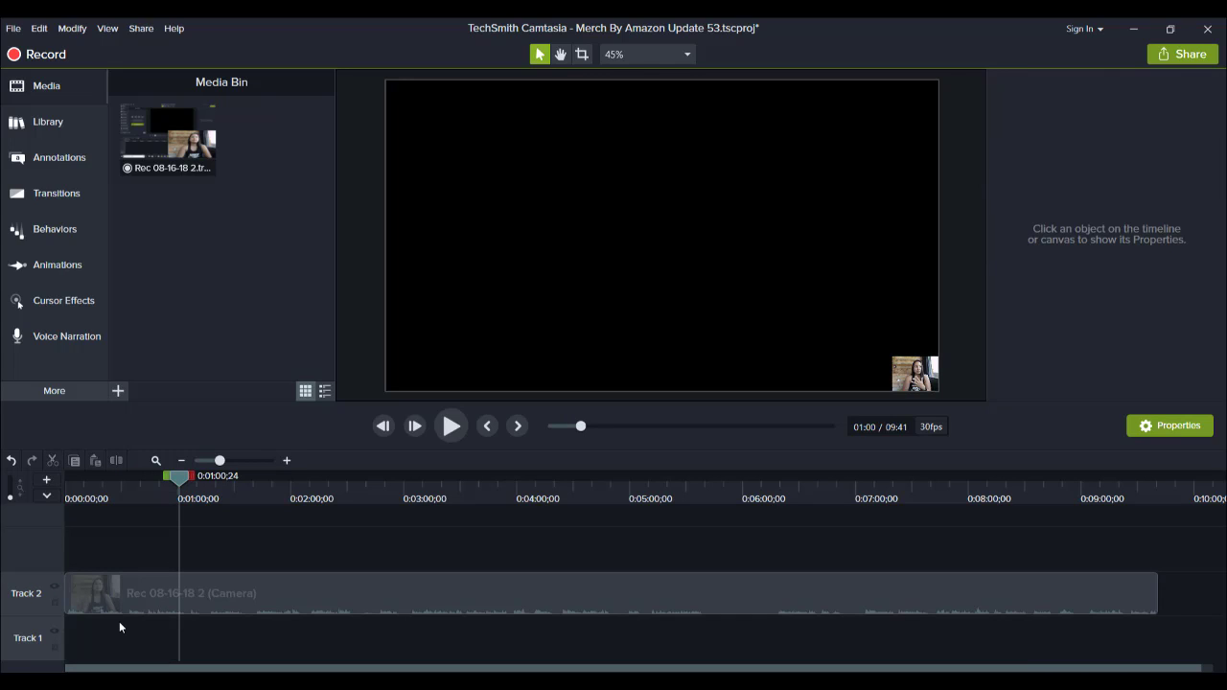
# - Scale the webcam footage on Track 2 up to 214.6% so it fills most of the frame
pyautogui.click(98, 498)
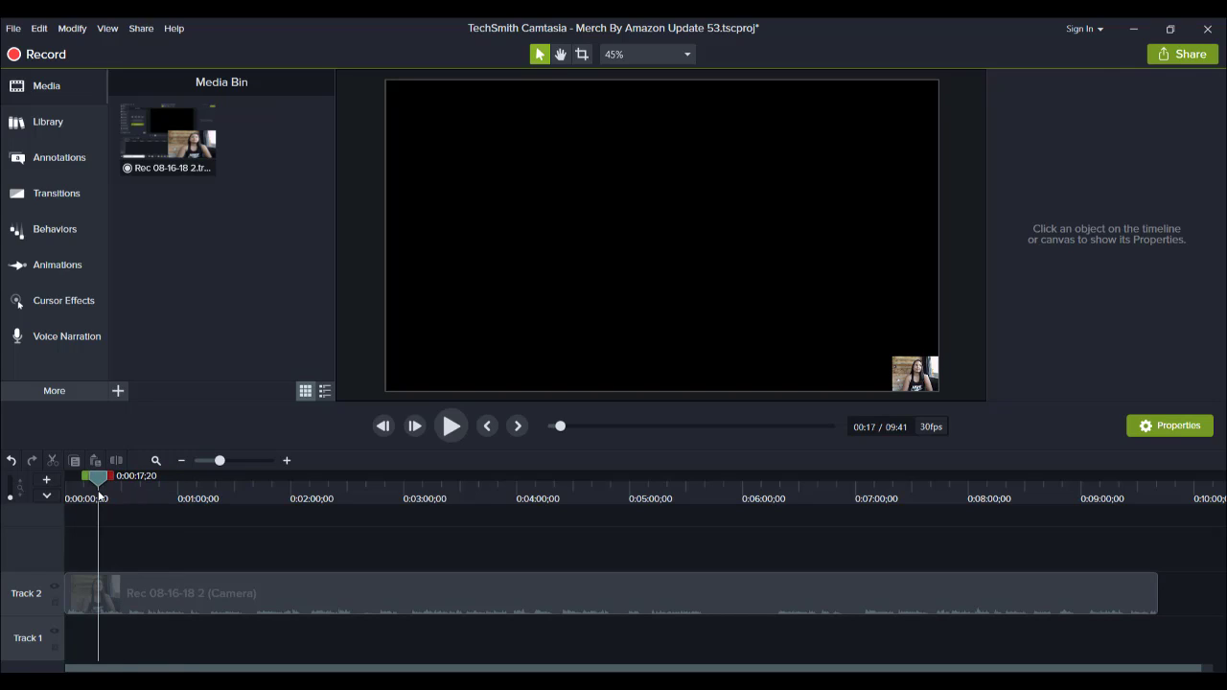
pyautogui.click(897, 373)
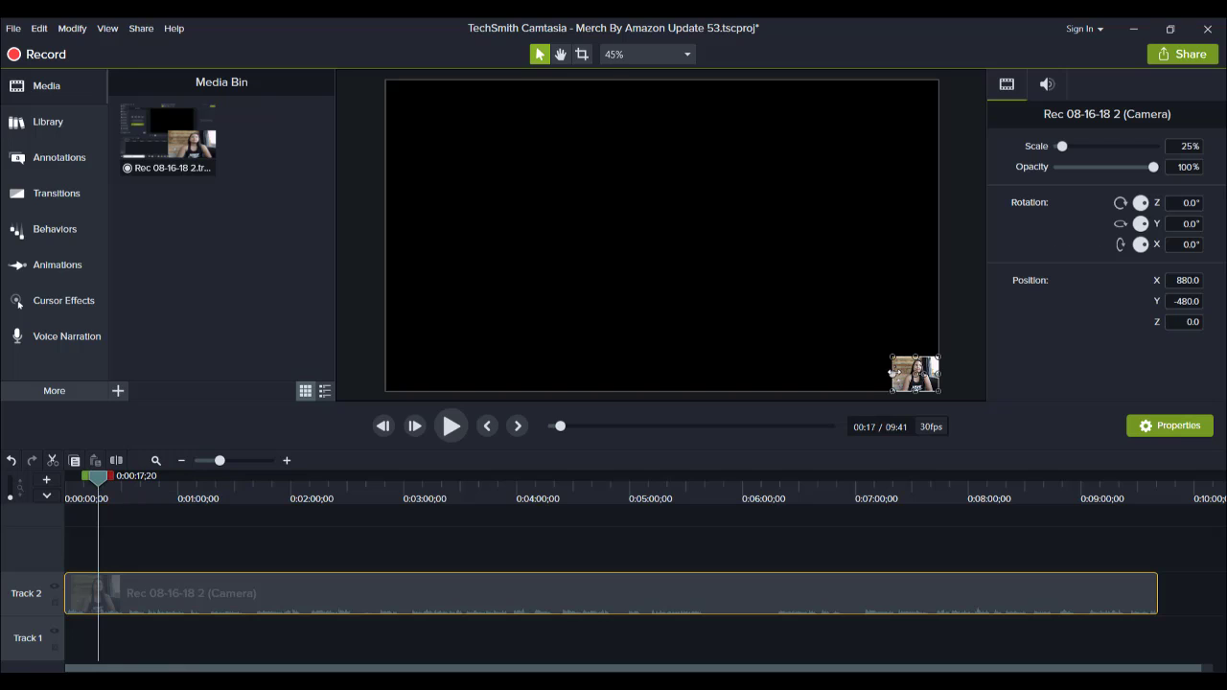
pyautogui.moveTo(891, 357); pyautogui.dragTo(510, 142)
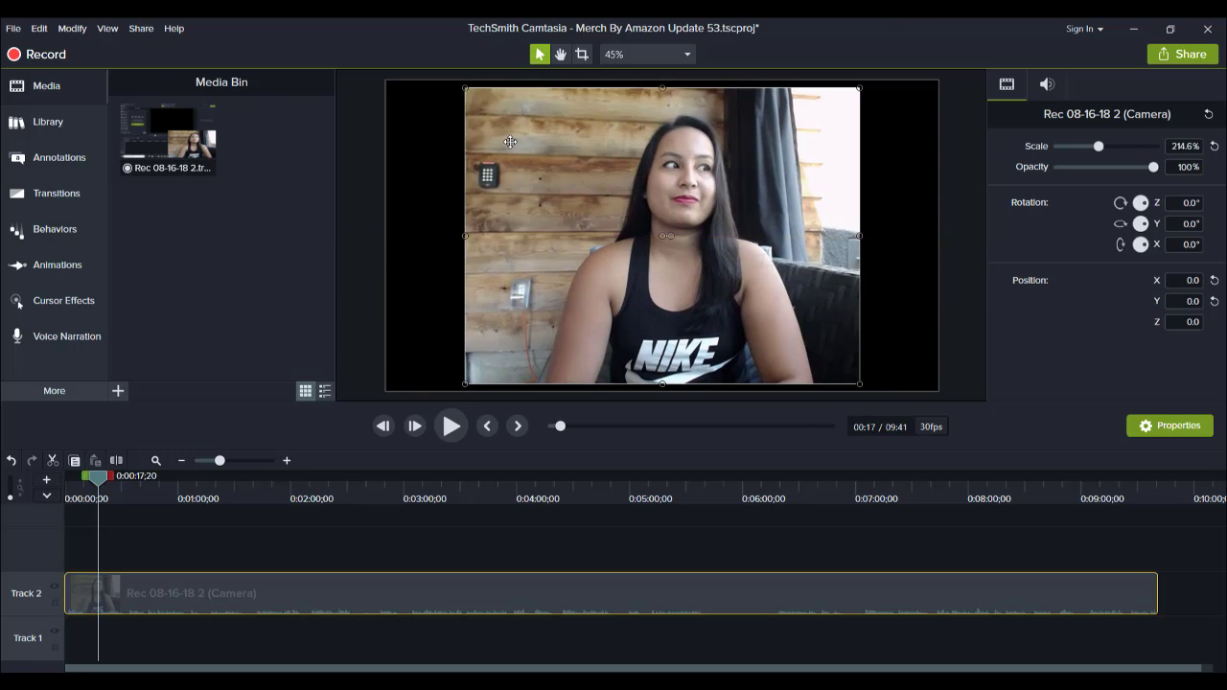
pyautogui.click(287, 462)
pyautogui.click(286, 462)
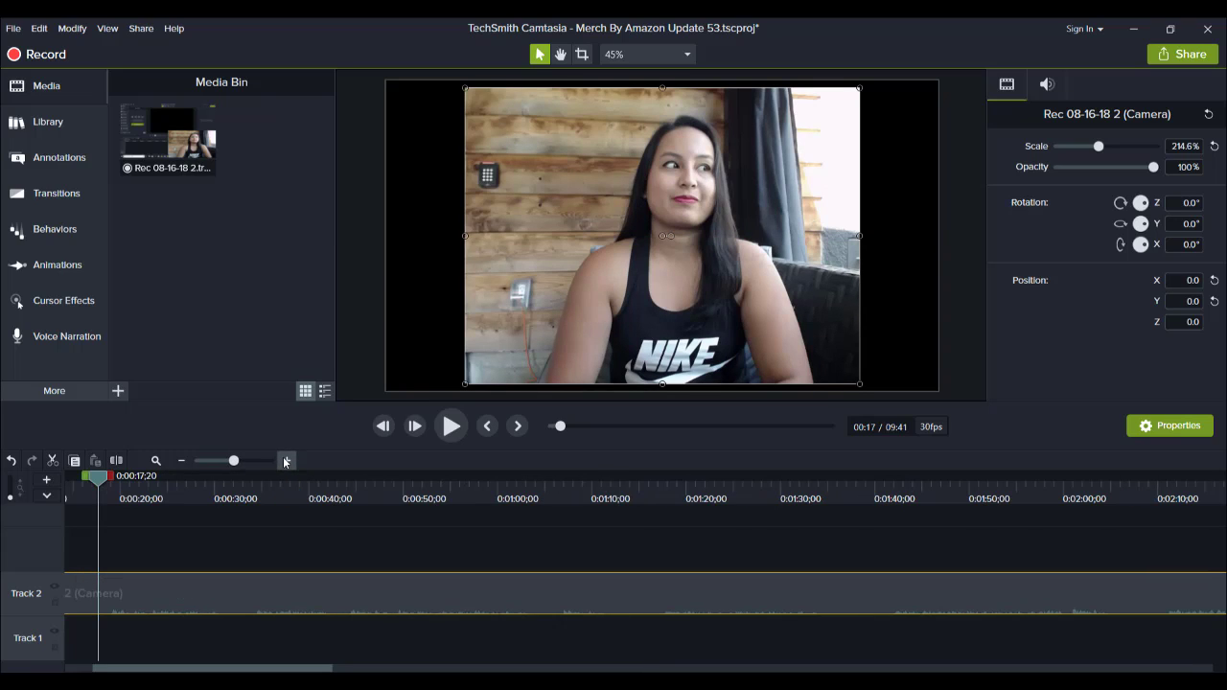
pyautogui.scroll(3, 87, 623)
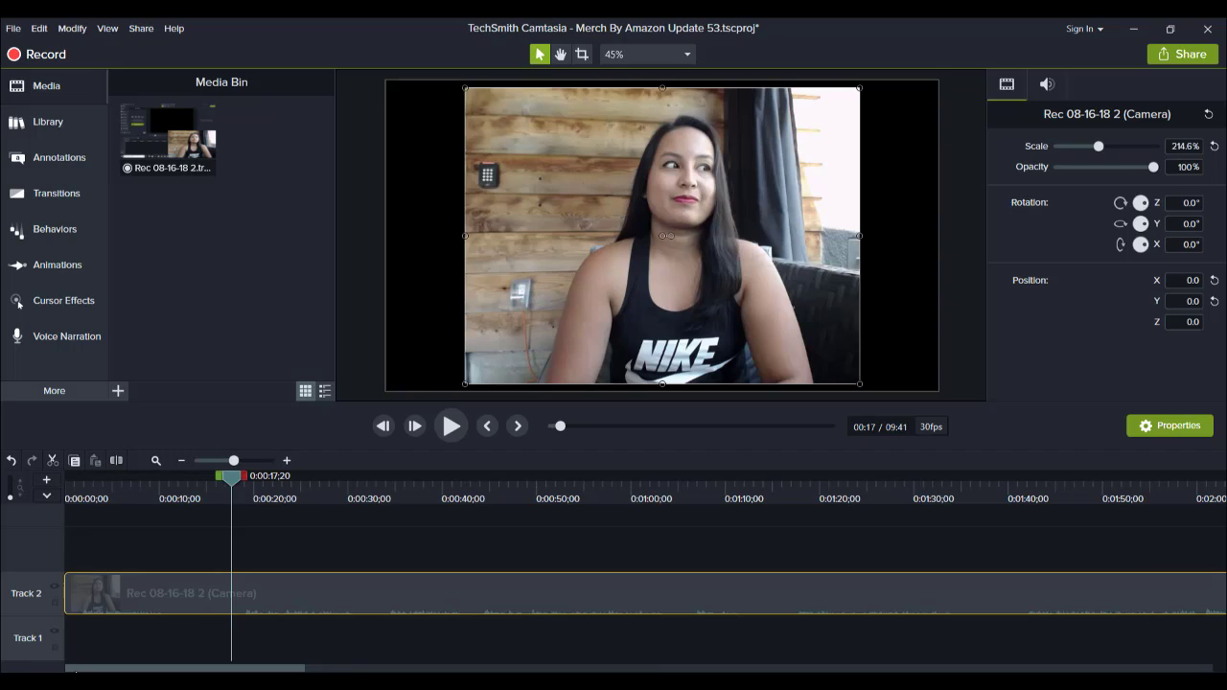
# - Add the Noise Removal audio effect to the Track 2 webcam clip and raise its volume to 313%
pyautogui.click(34, 393)
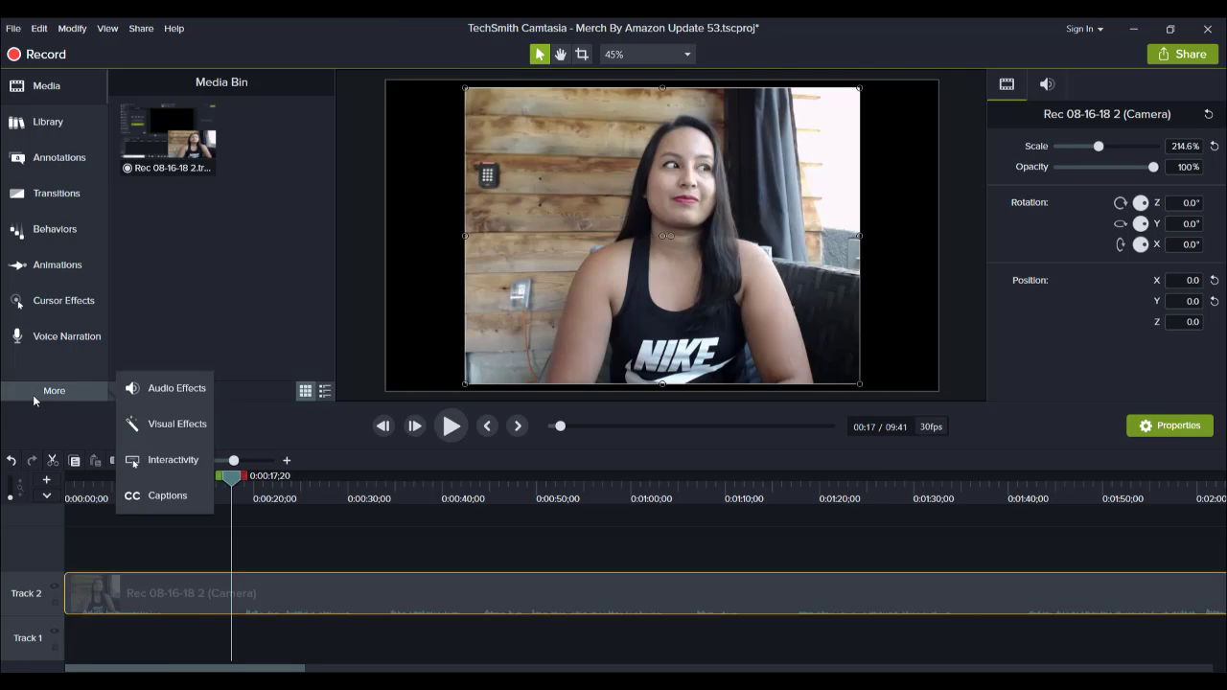
pyautogui.click(159, 388)
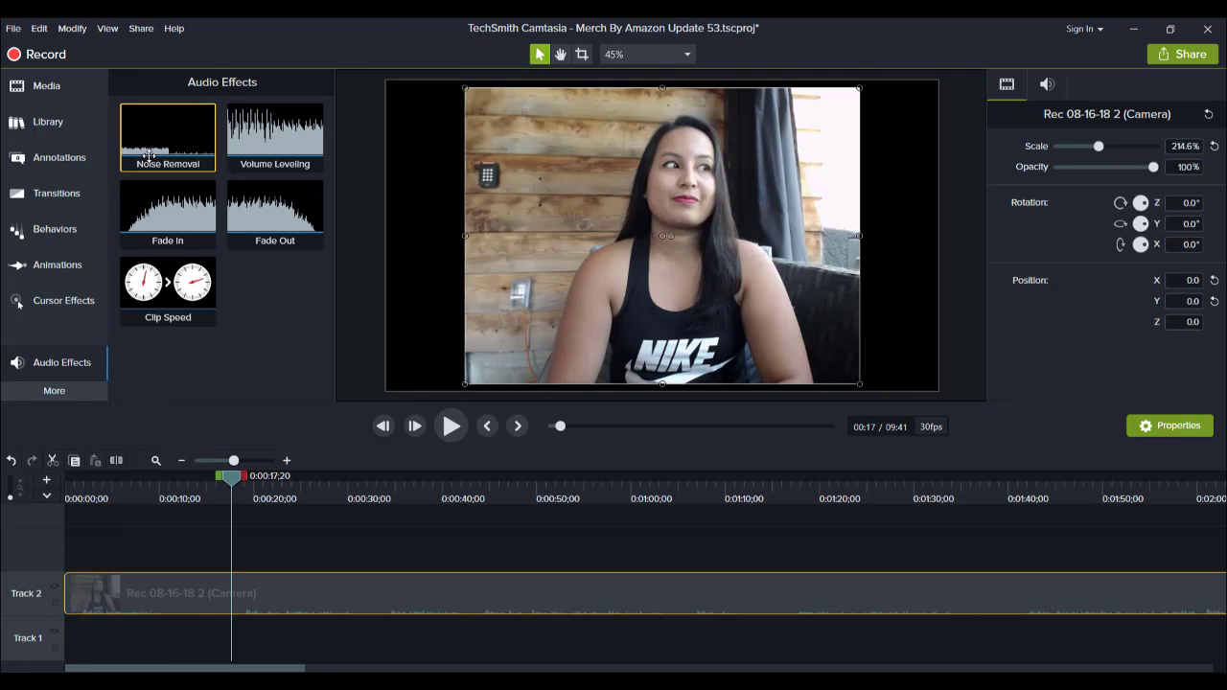
pyautogui.moveTo(150, 137); pyautogui.dragTo(220, 584)
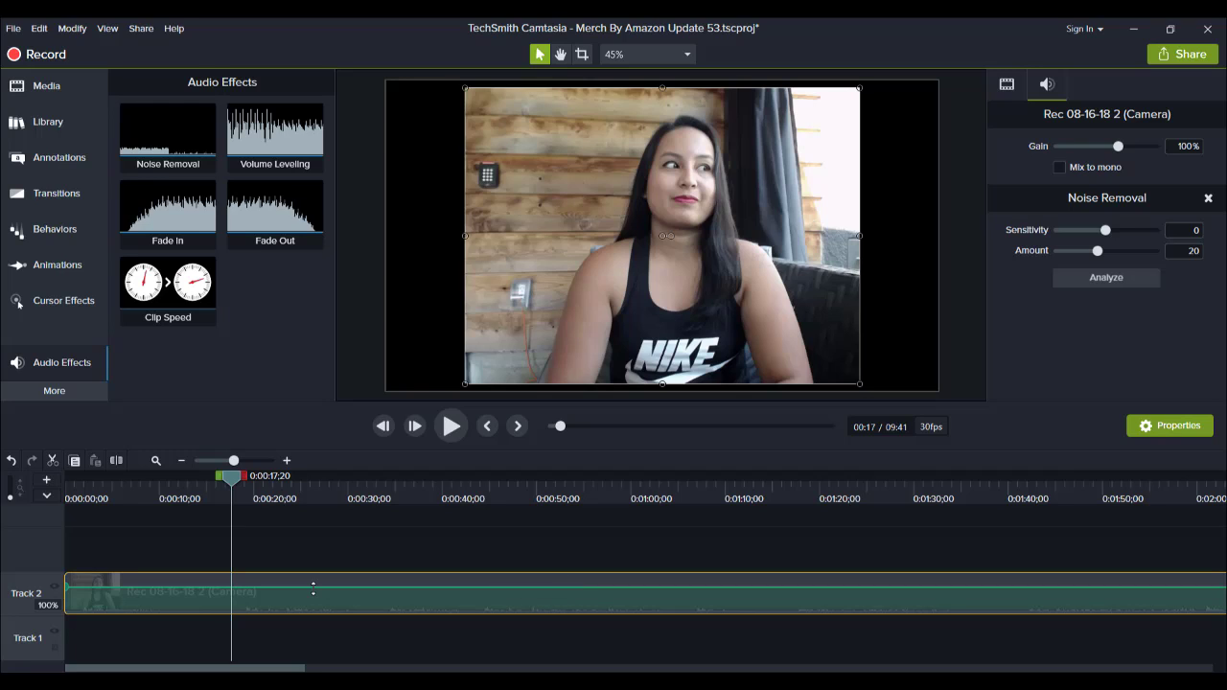
pyautogui.moveTo(312, 586); pyautogui.dragTo(311, 577)
pyautogui.moveTo(72, 496); pyautogui.dragTo(81, 500)
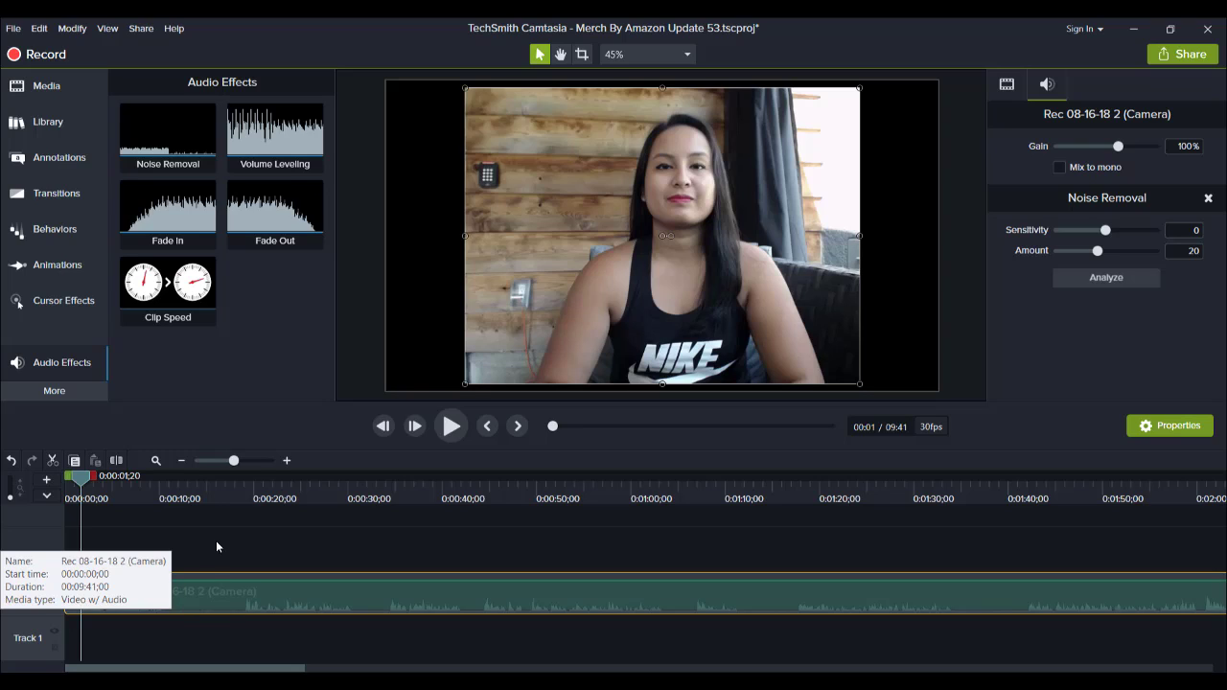
pyautogui.moveTo(194, 497)
pyautogui.mouseDown()
pyautogui.moveTo(180, 497)
pyautogui.moveTo(192, 495)
pyautogui.mouseUp()
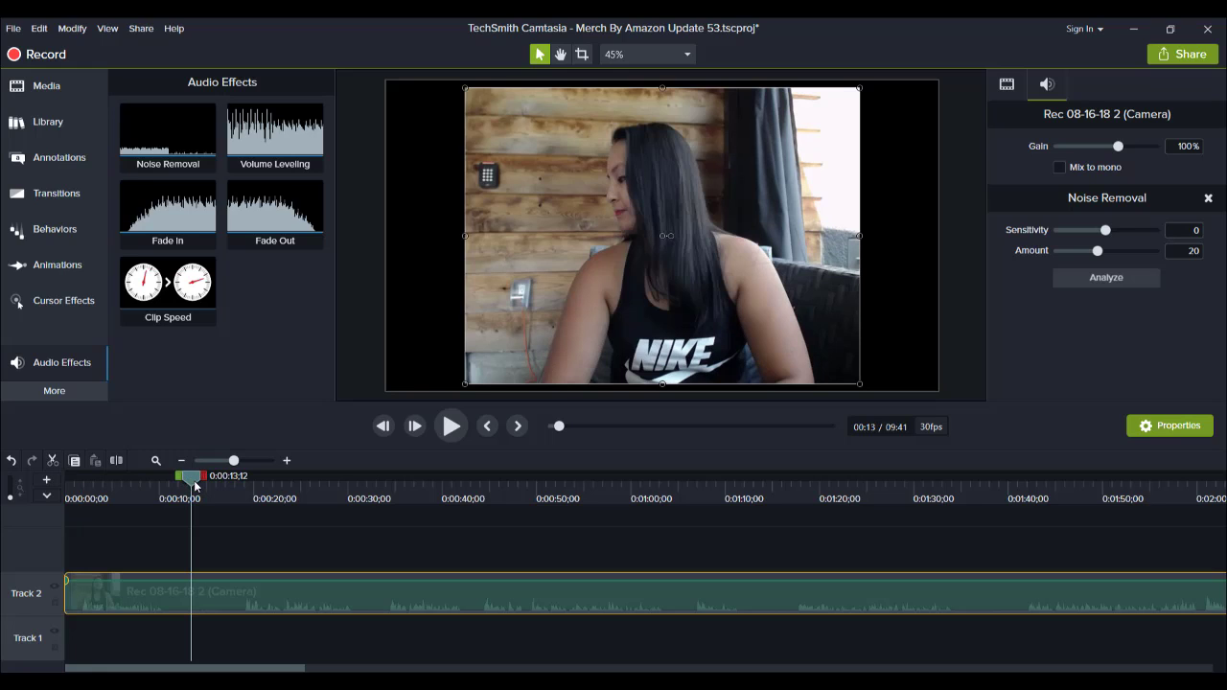
pyautogui.moveTo(195, 486); pyautogui.dragTo(135, 493)
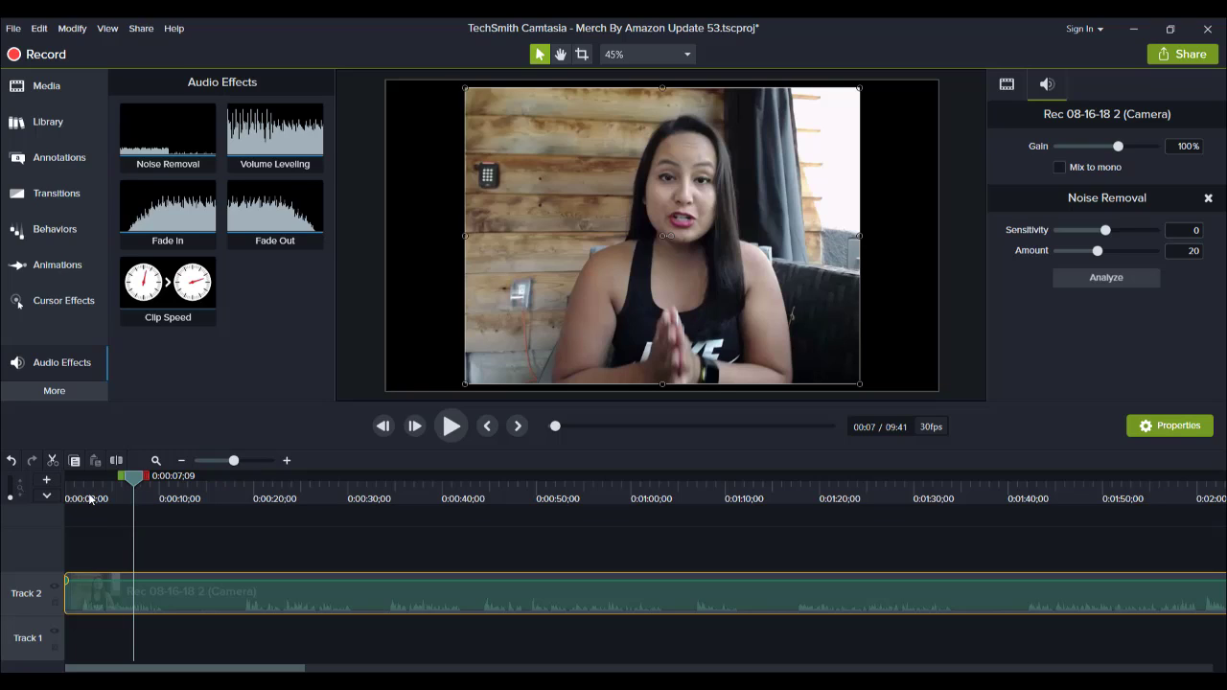
pyautogui.click(90, 499)
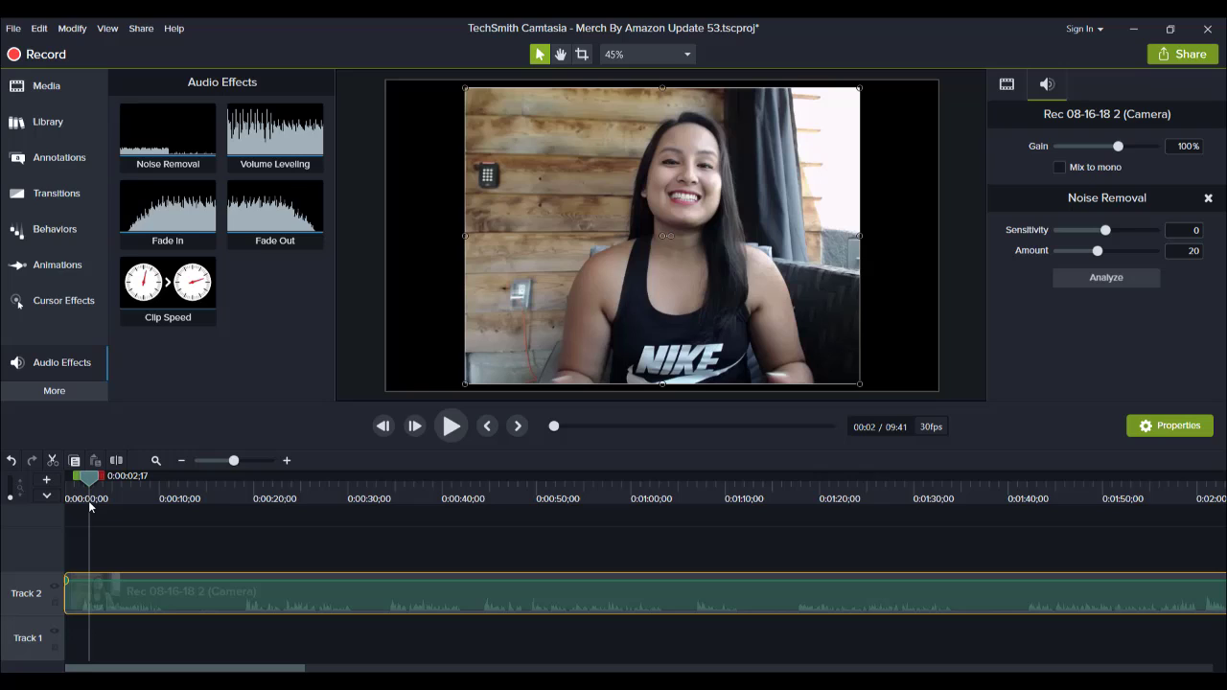
pyautogui.moveTo(89, 485); pyautogui.dragTo(77, 486)
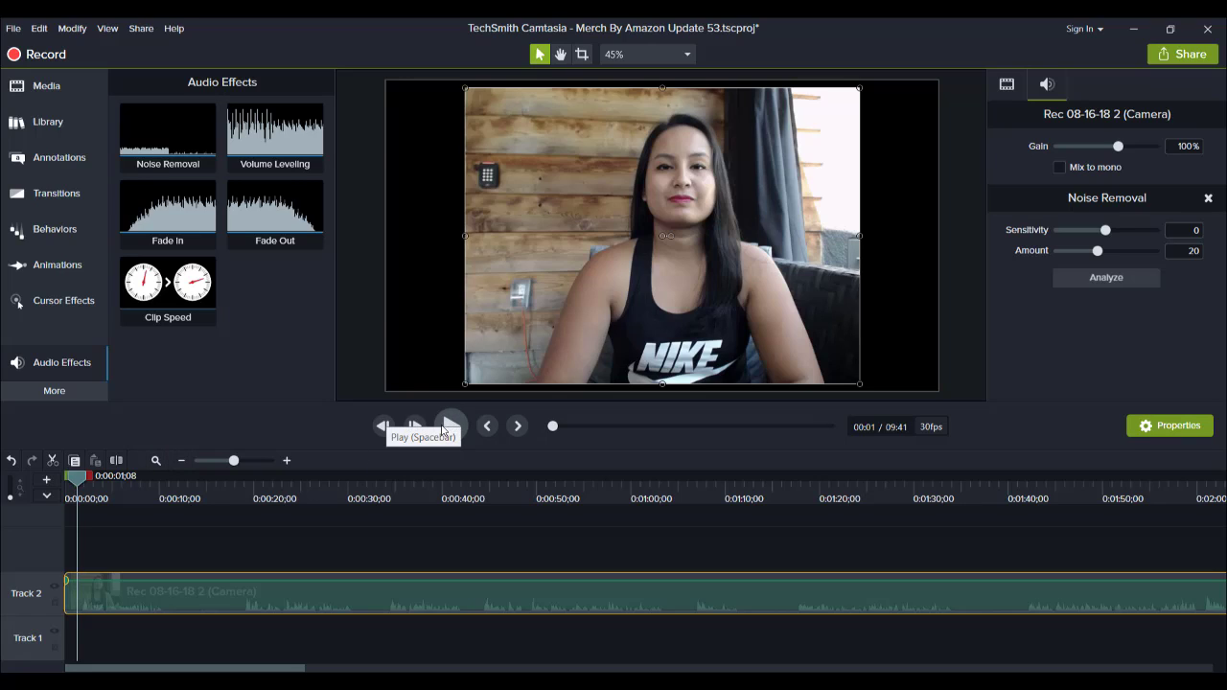
pyautogui.moveTo(78, 480); pyautogui.dragTo(48, 482)
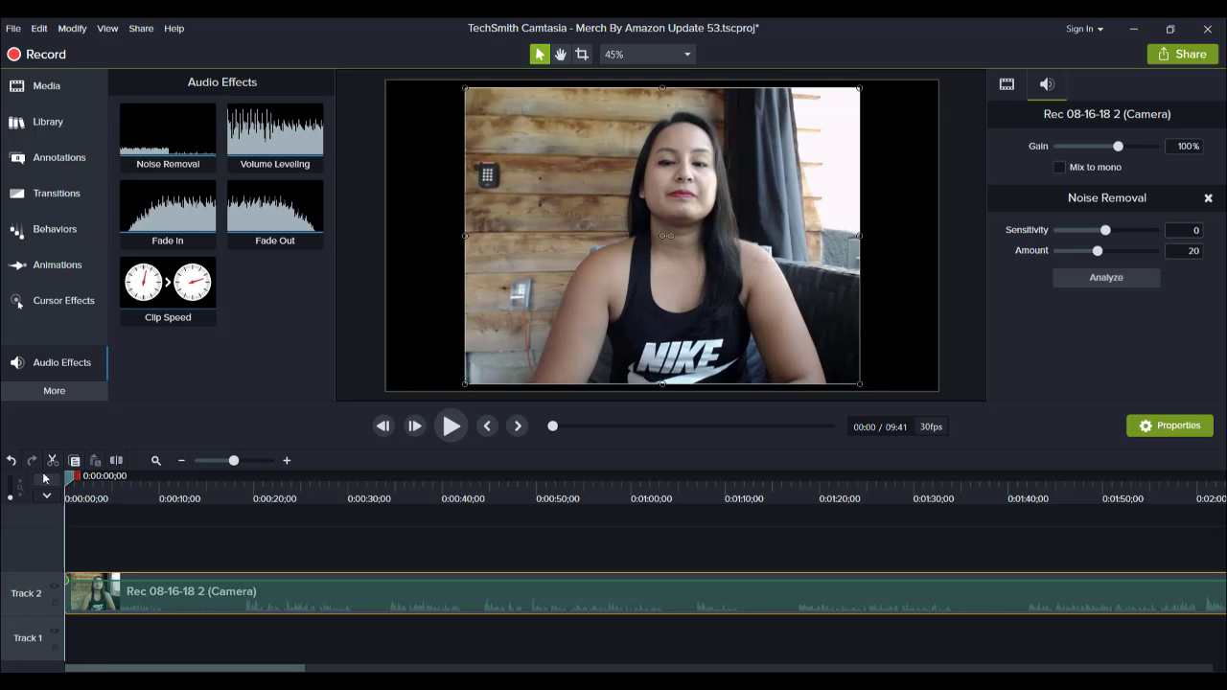
pyautogui.click(447, 427)
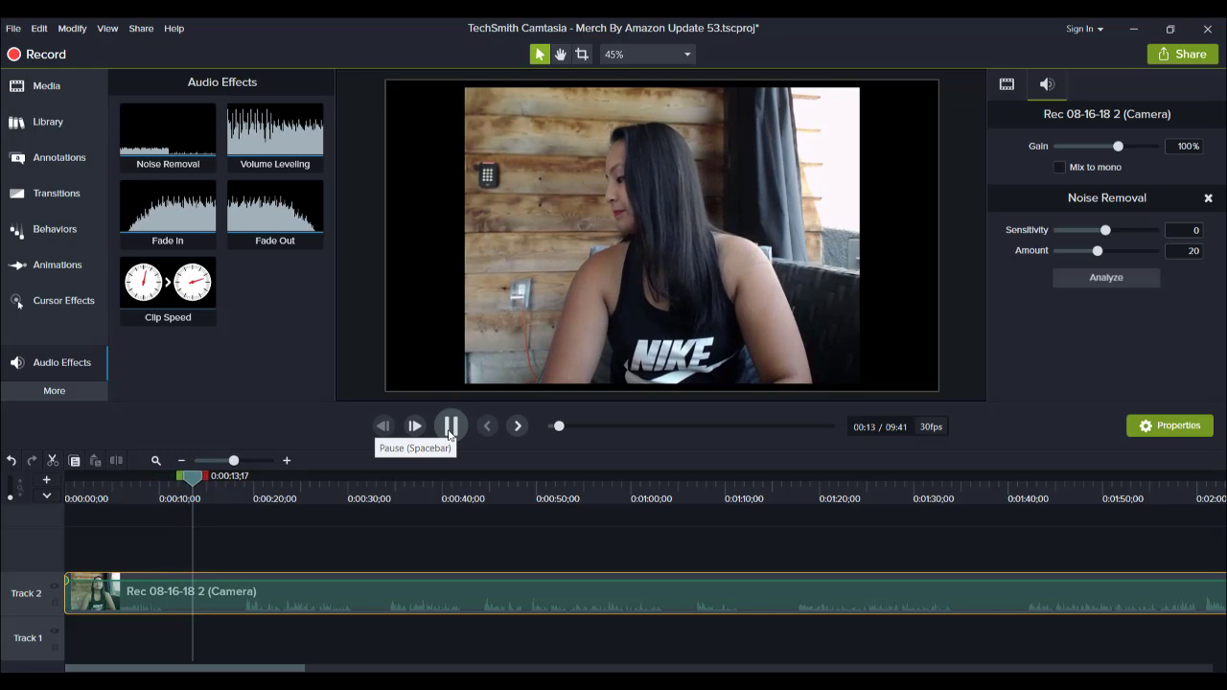
pyautogui.click(448, 435)
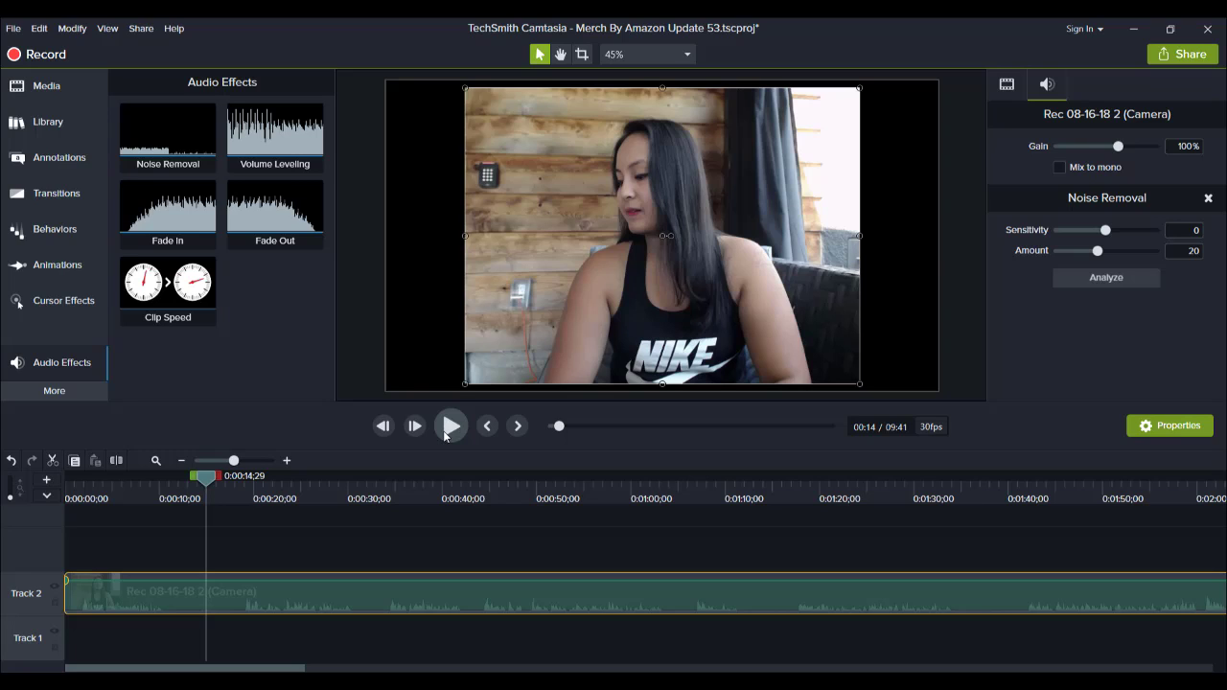
pyautogui.click(448, 431)
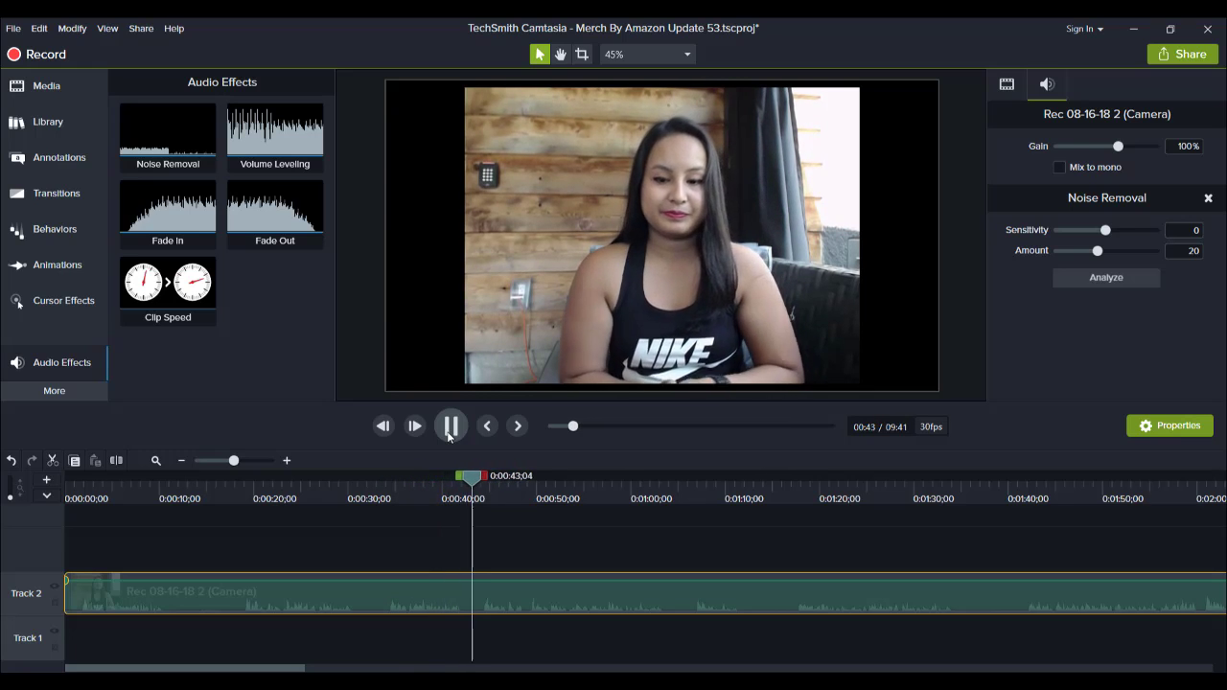
pyautogui.click(450, 434)
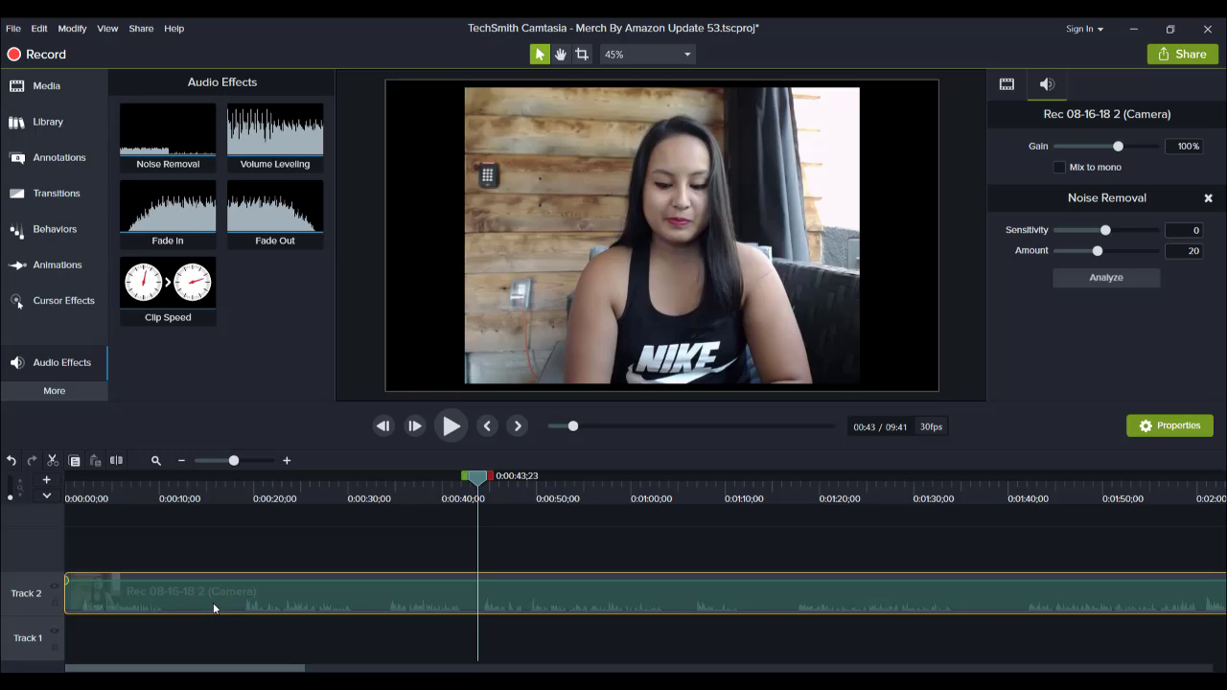
pyautogui.rightClick(213, 601)
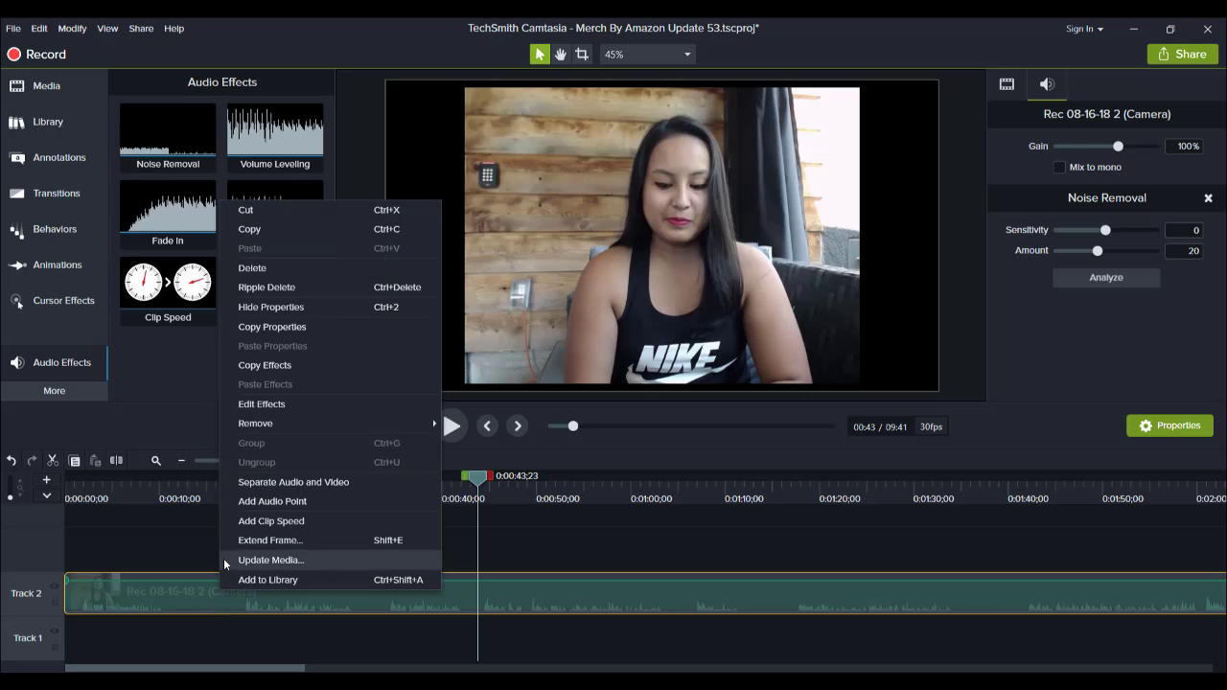
pyautogui.click(282, 482)
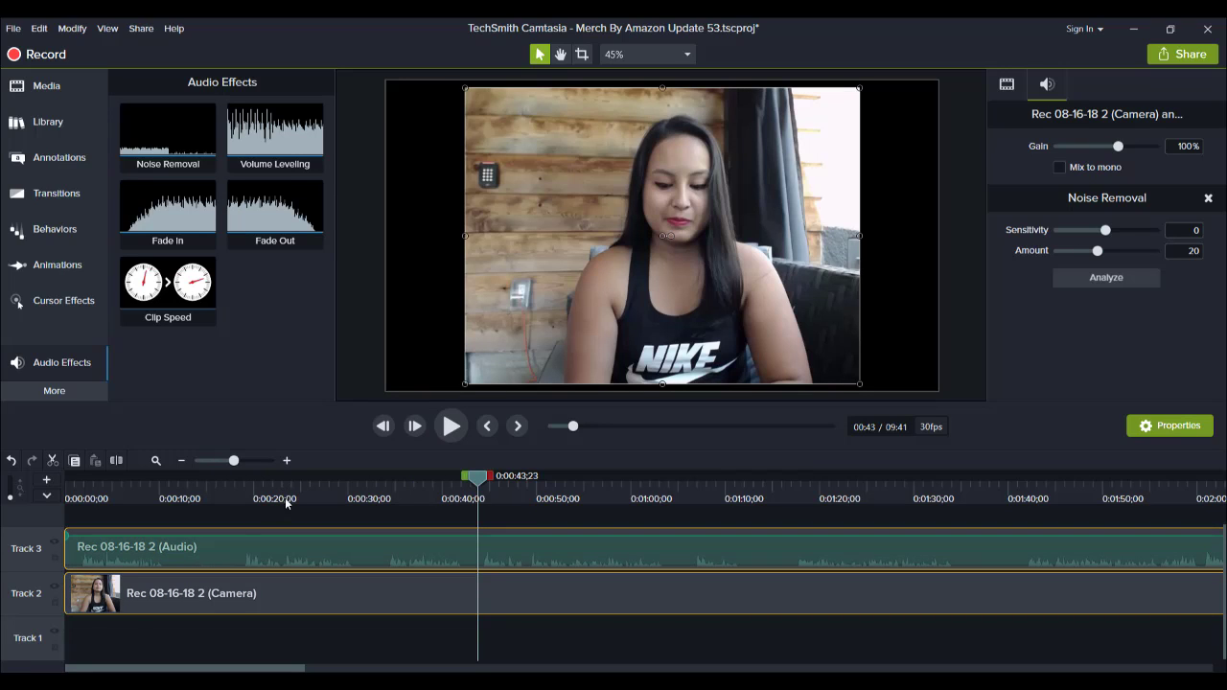
pyautogui.click(282, 464)
pyautogui.click(282, 465)
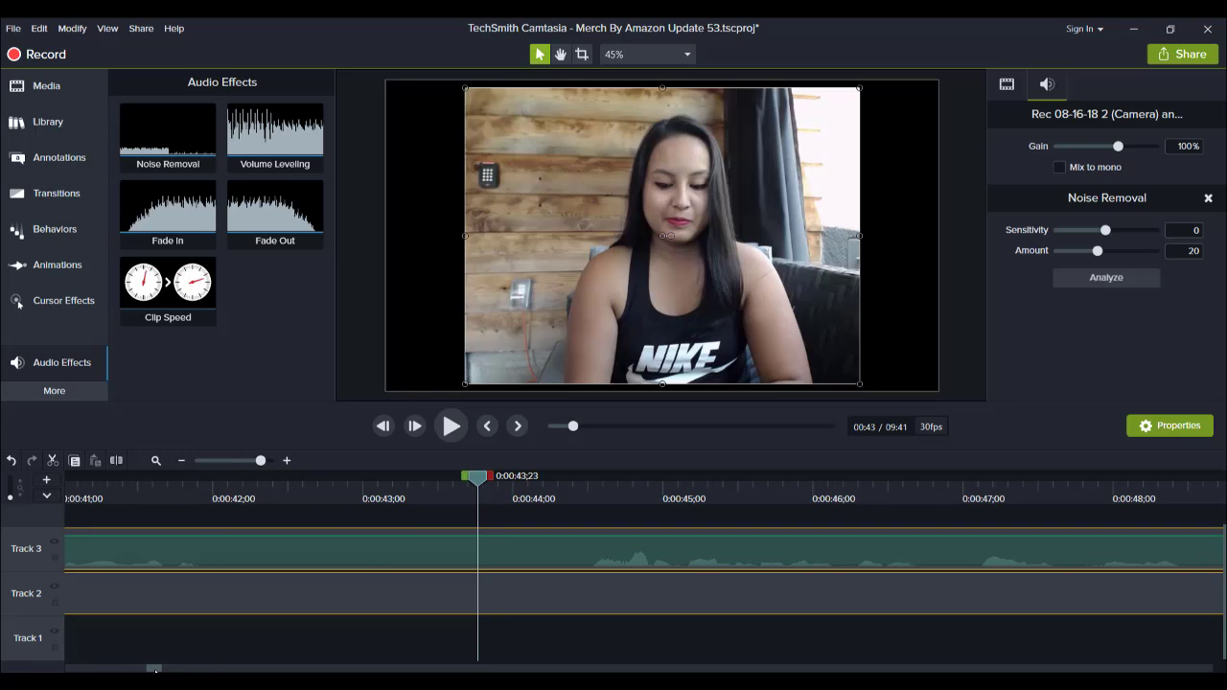
pyautogui.moveTo(157, 668); pyautogui.dragTo(69, 668)
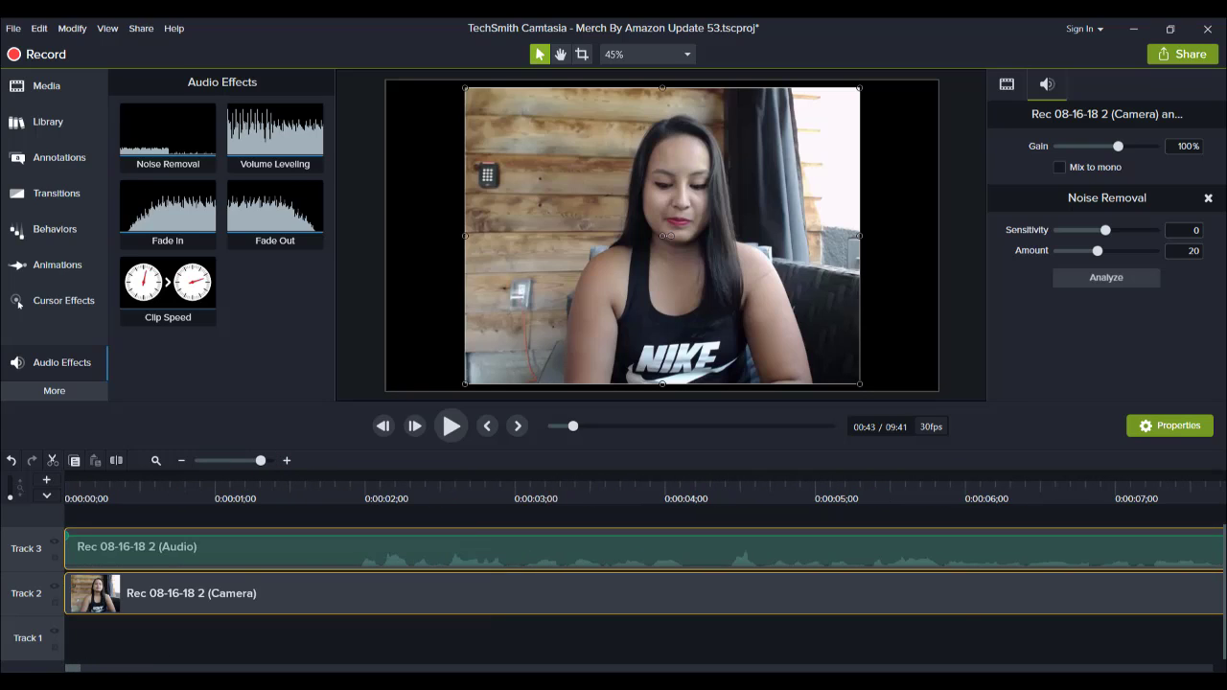
# - Nudge the Track 3 audio clip to start at 0:00:00;04, then review playback from 0:00:01;29
pyautogui.click(98, 555)
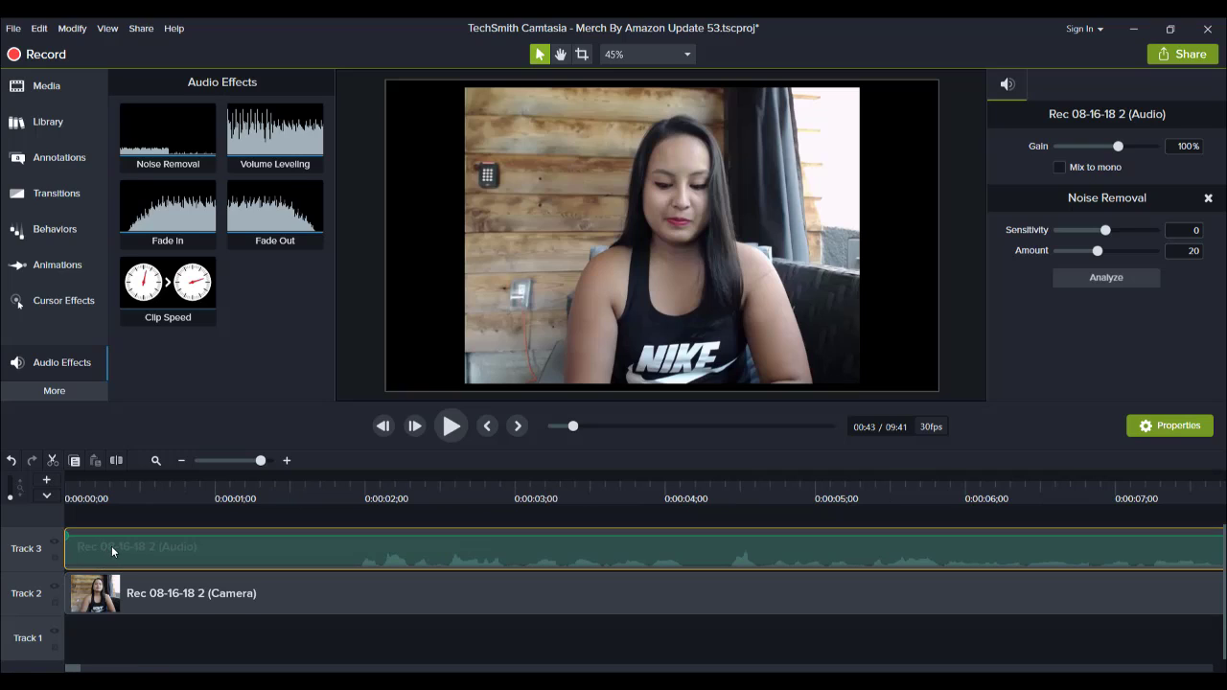
pyautogui.moveTo(111, 549); pyautogui.dragTo(115, 544)
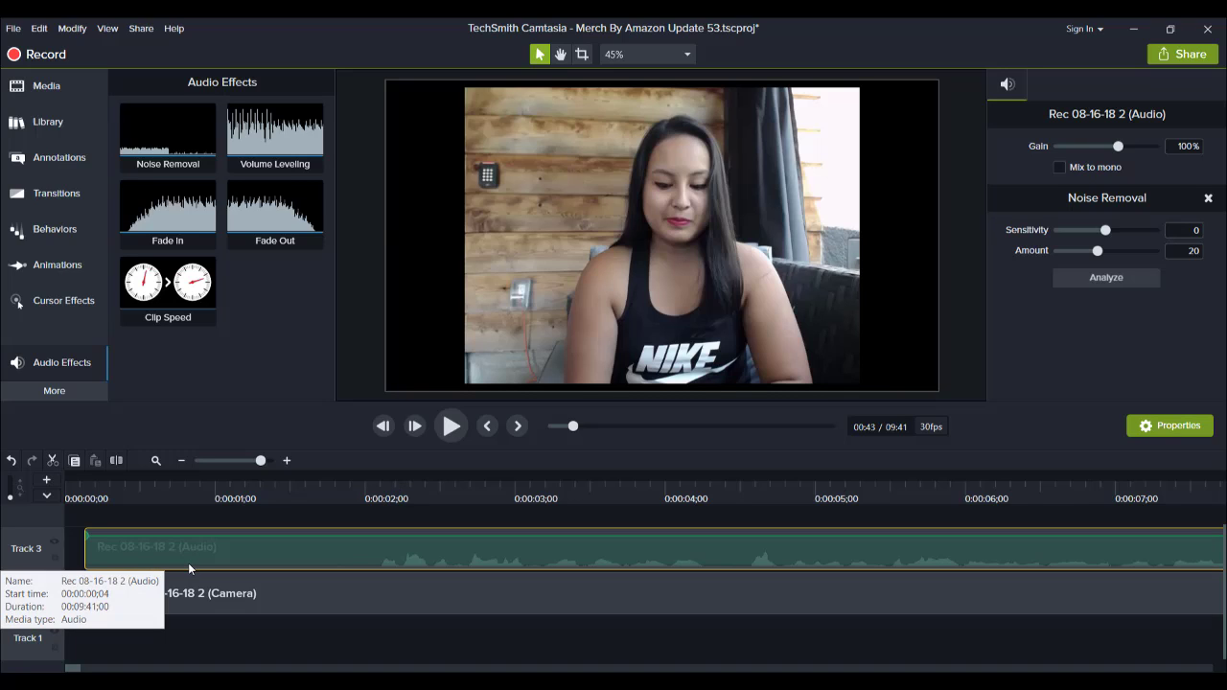
pyautogui.click(360, 490)
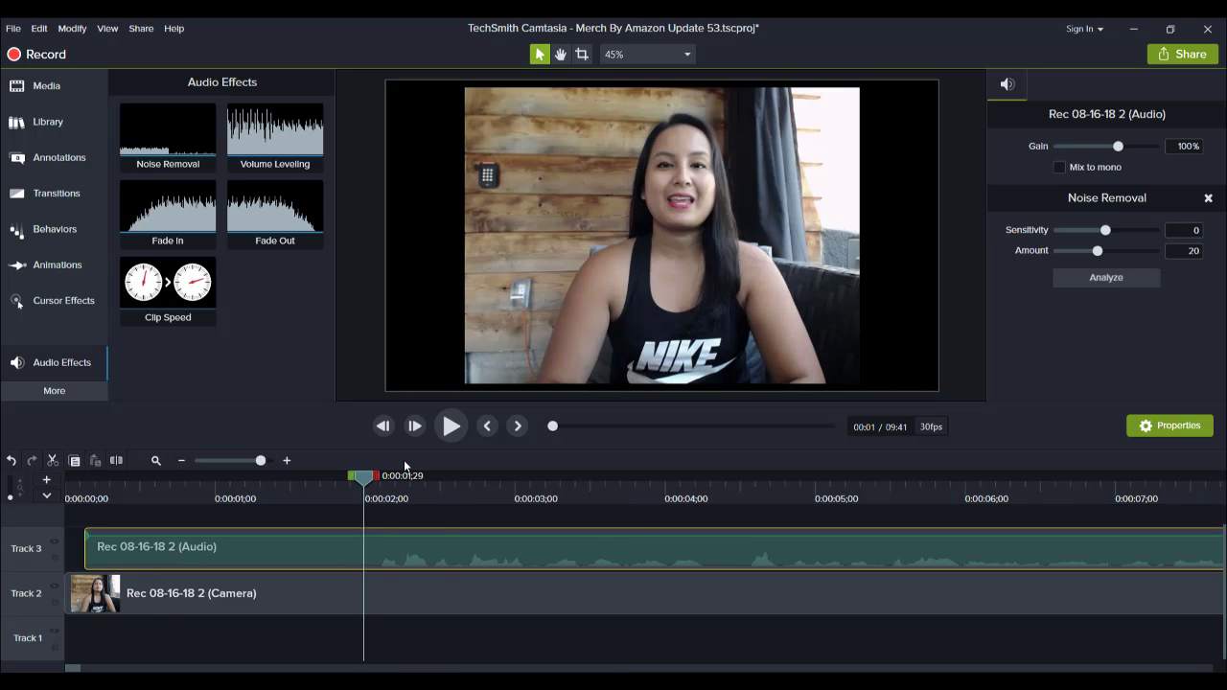
pyautogui.click(450, 427)
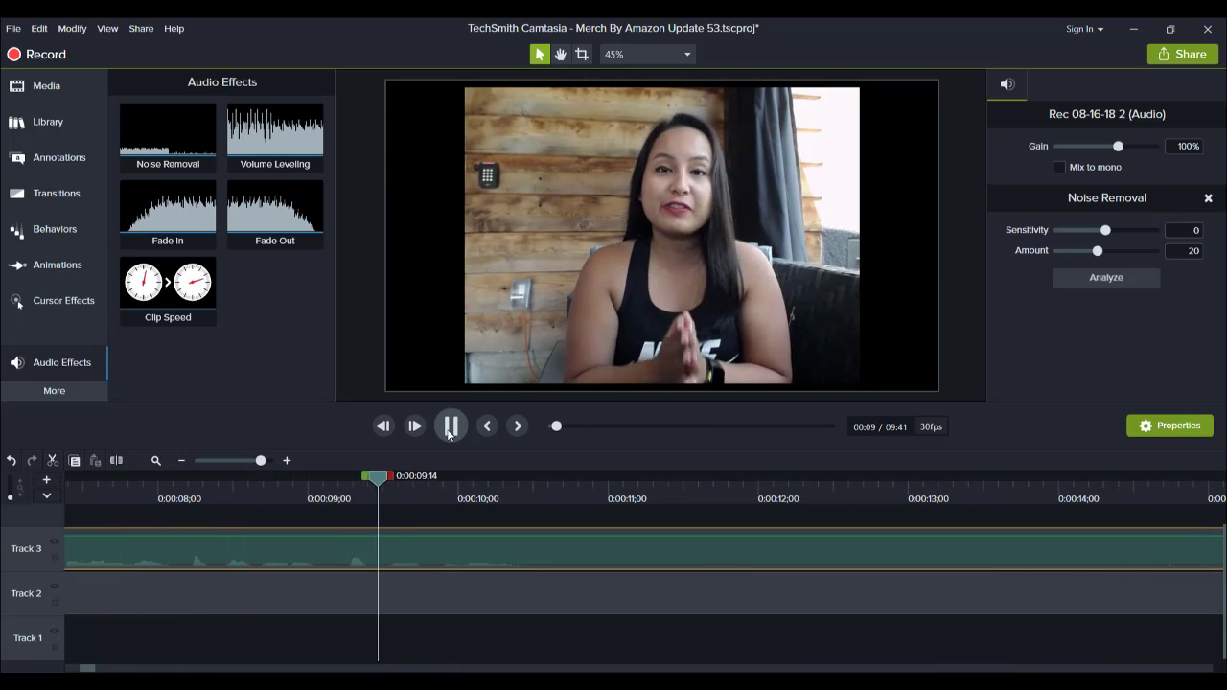
pyautogui.click(449, 427)
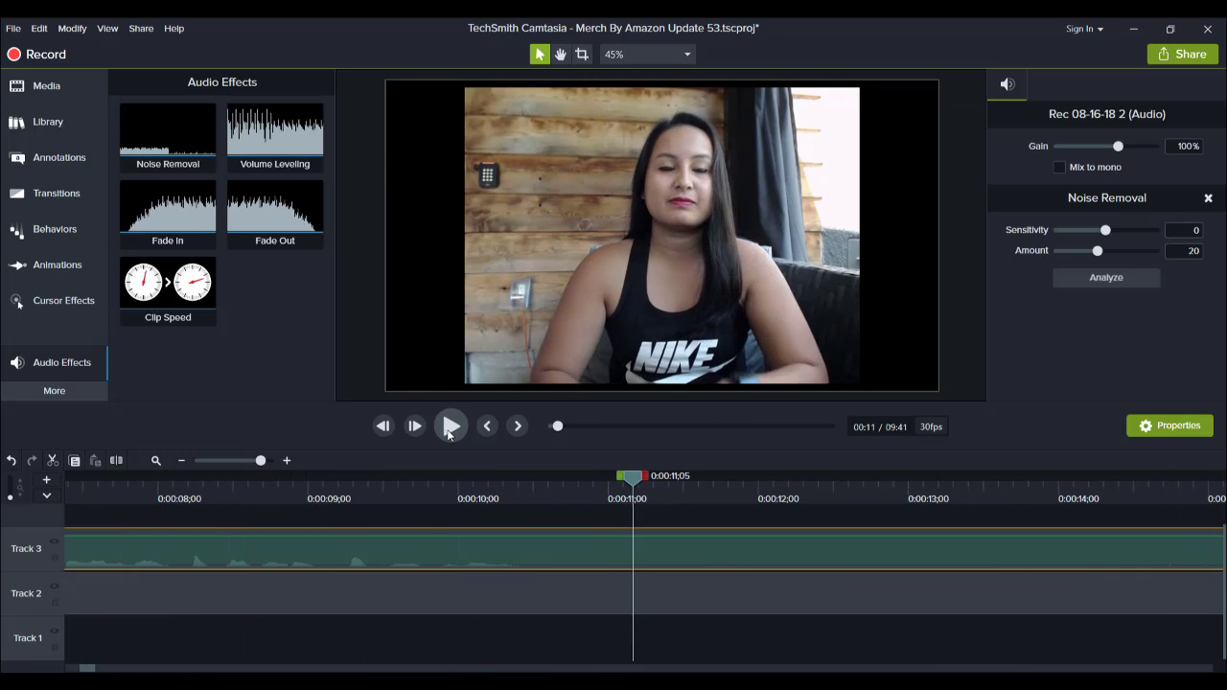
pyautogui.click(180, 461)
pyautogui.click(180, 461)
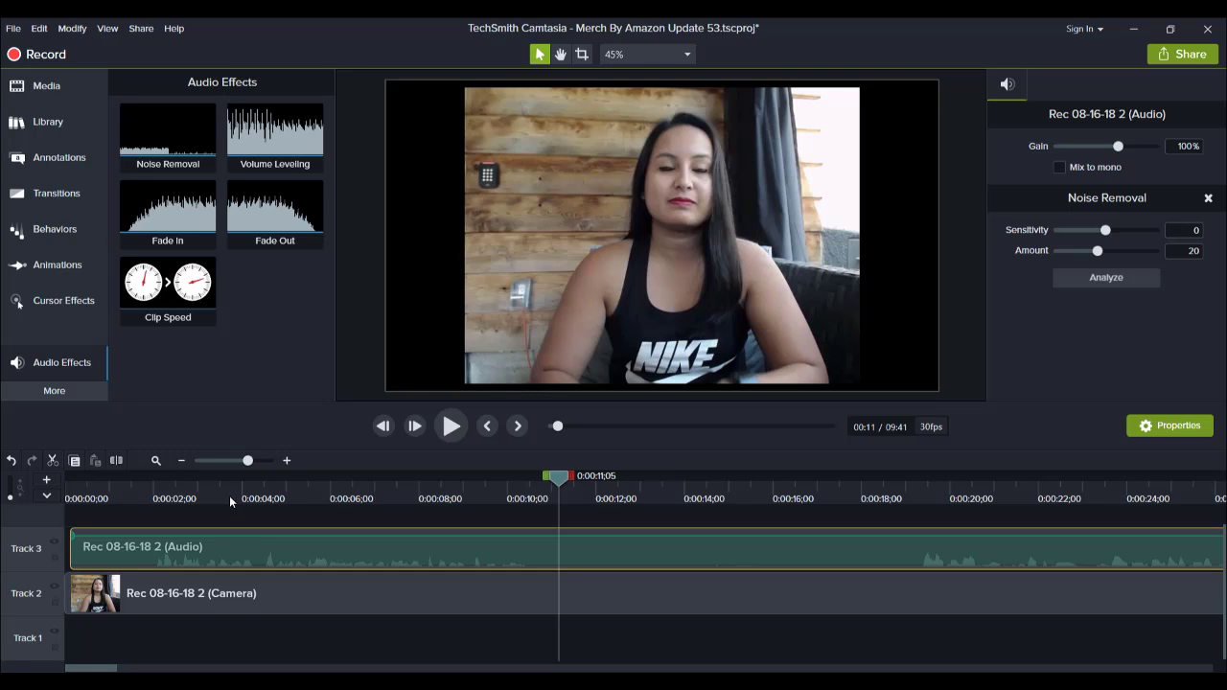
pyautogui.click(181, 460)
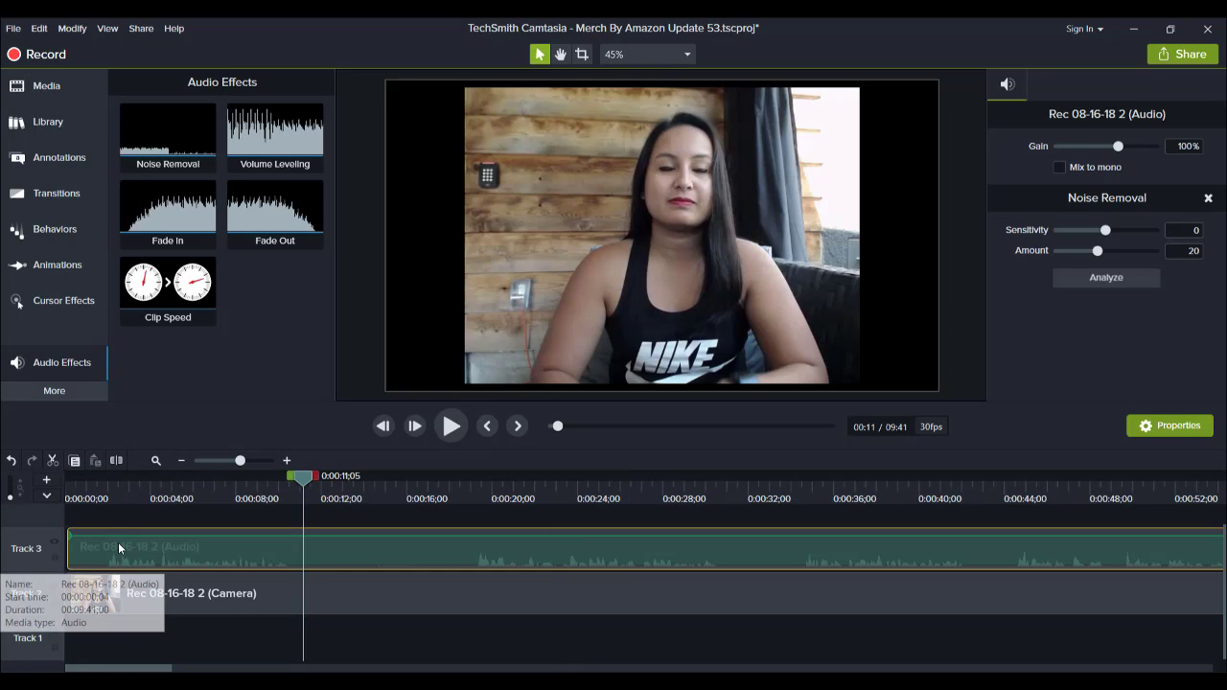
# - Split the camera and audio clips at 0:00:01;29 and delete the silent opening pieces
pyautogui.click(93, 516)
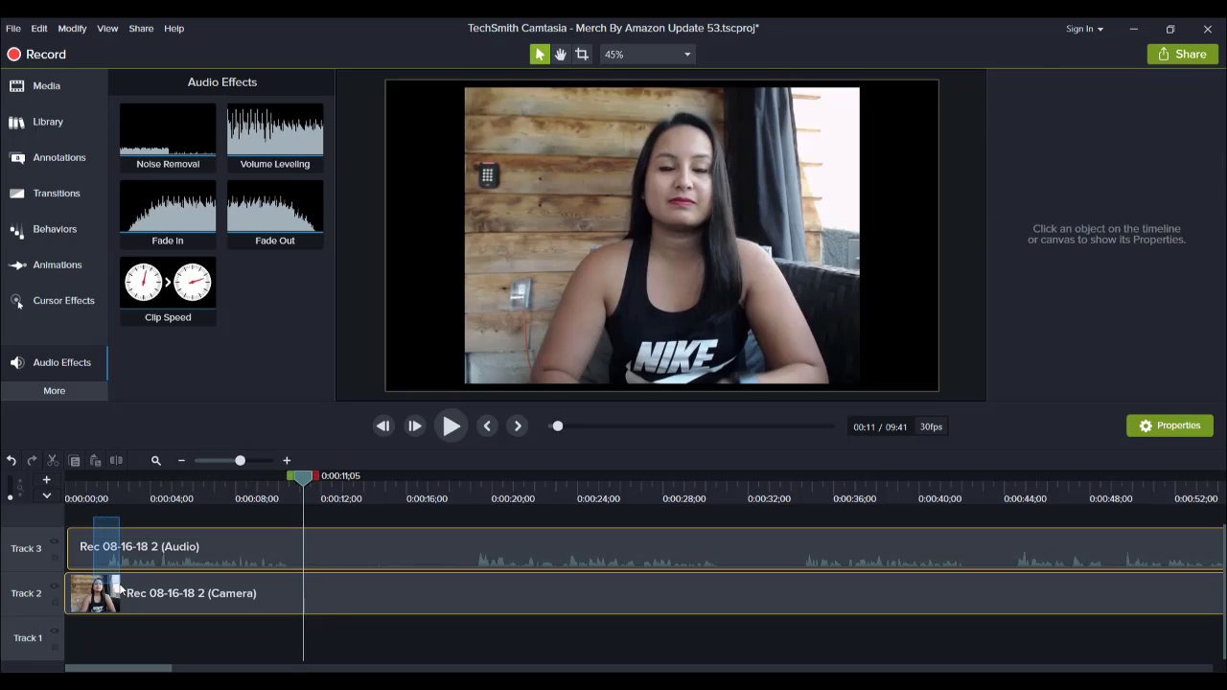
pyautogui.click(118, 582)
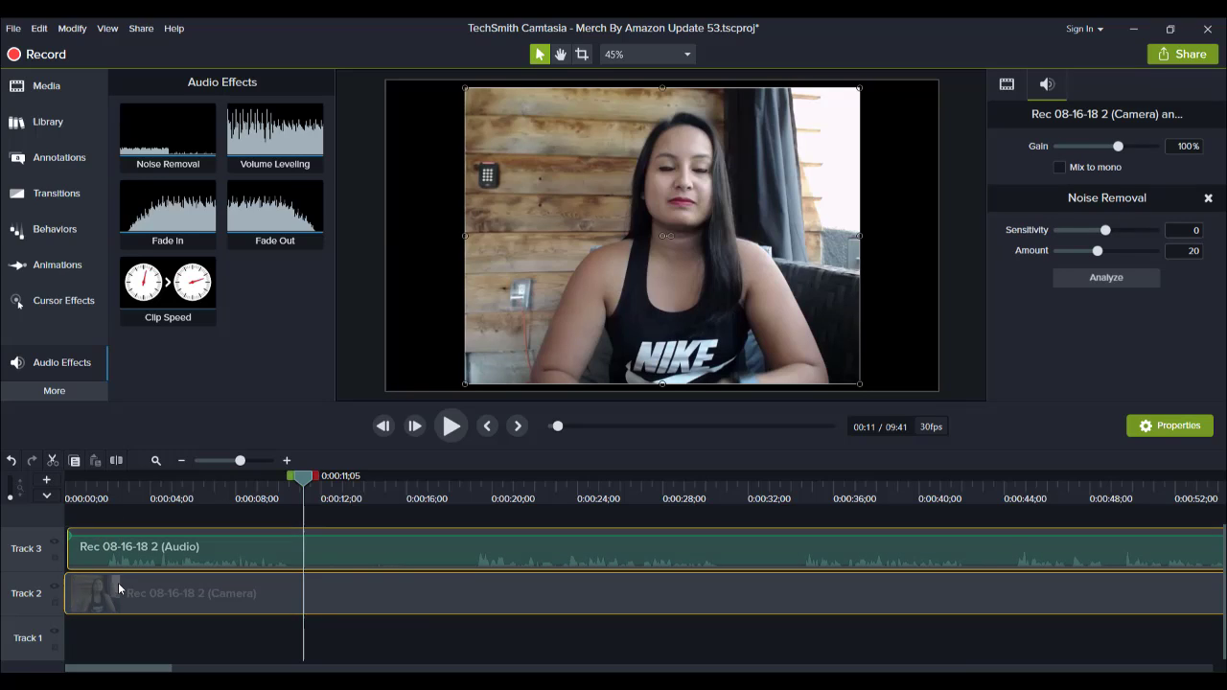
pyautogui.click(104, 489)
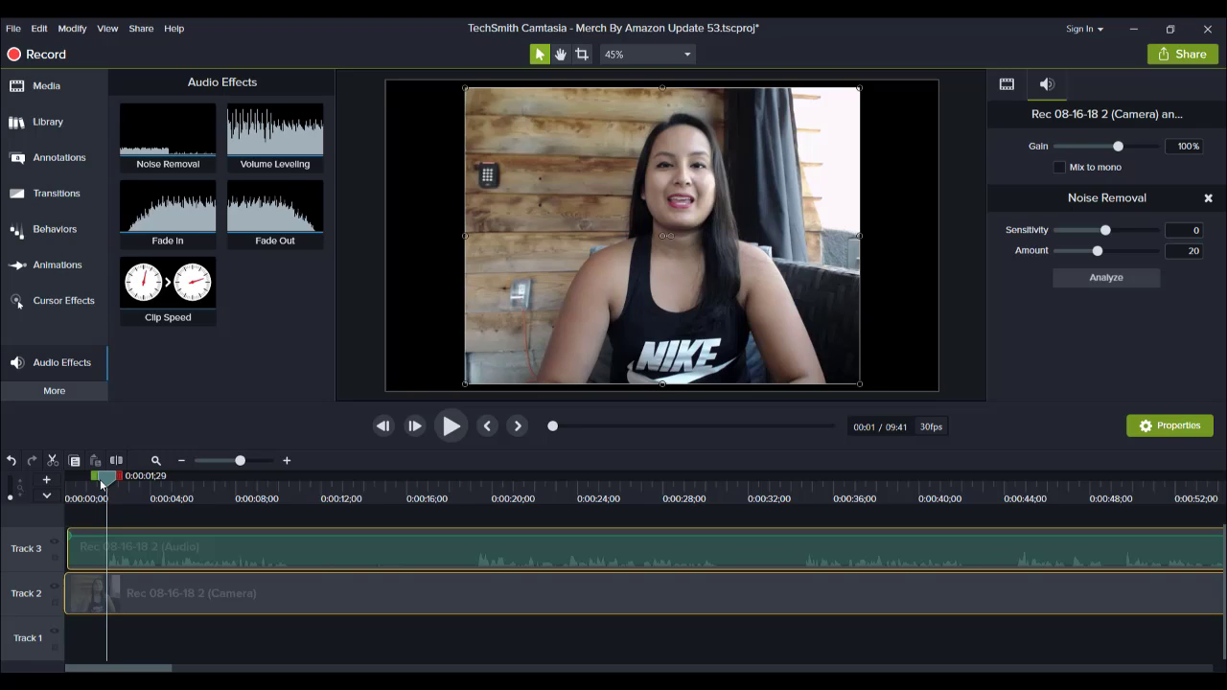
pyautogui.click(84, 522)
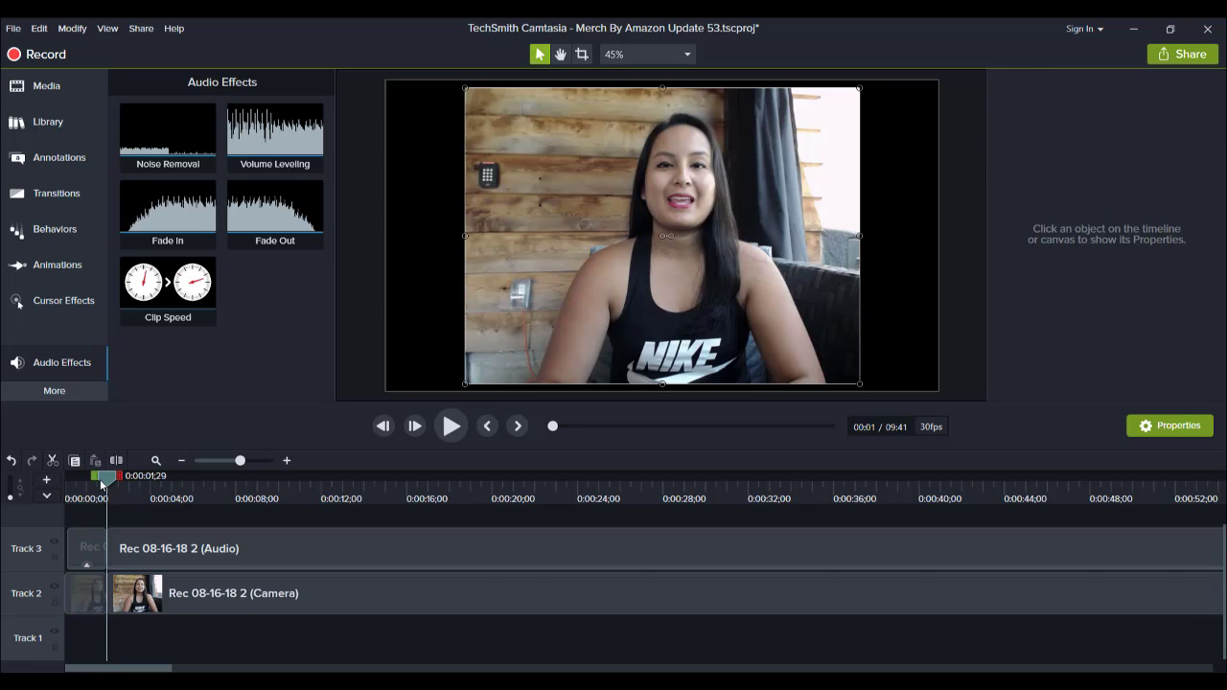
pyautogui.moveTo(83, 516); pyautogui.dragTo(75, 631)
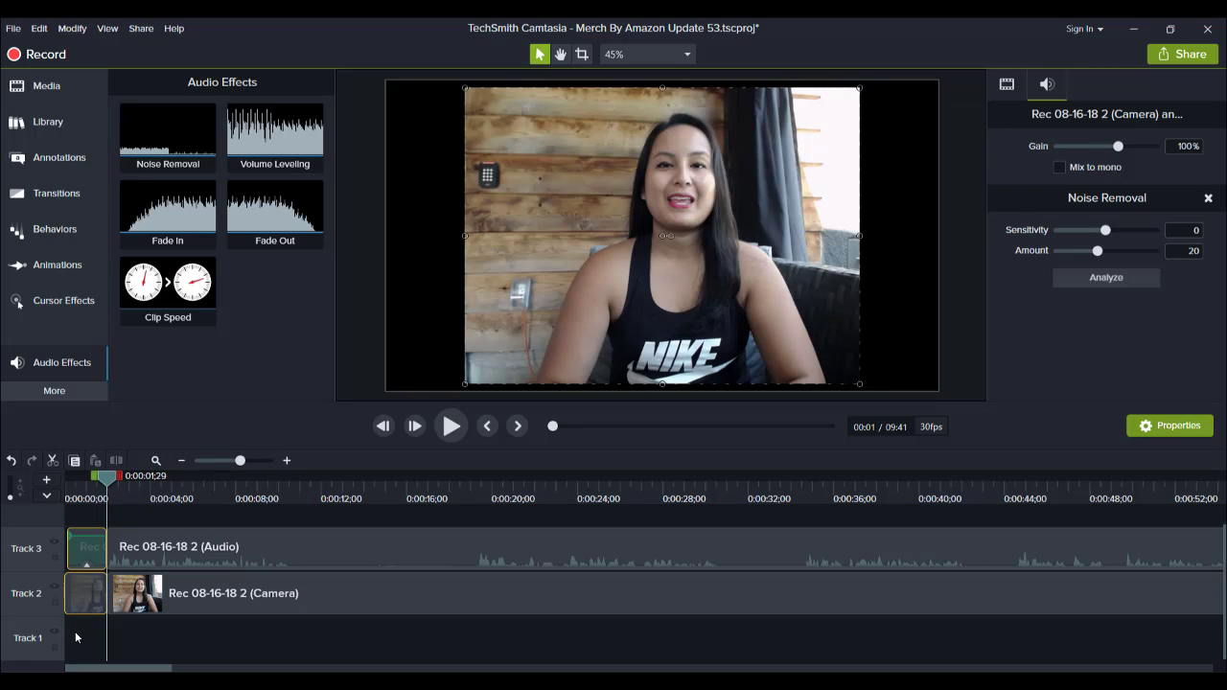
pyautogui.press('Delete')
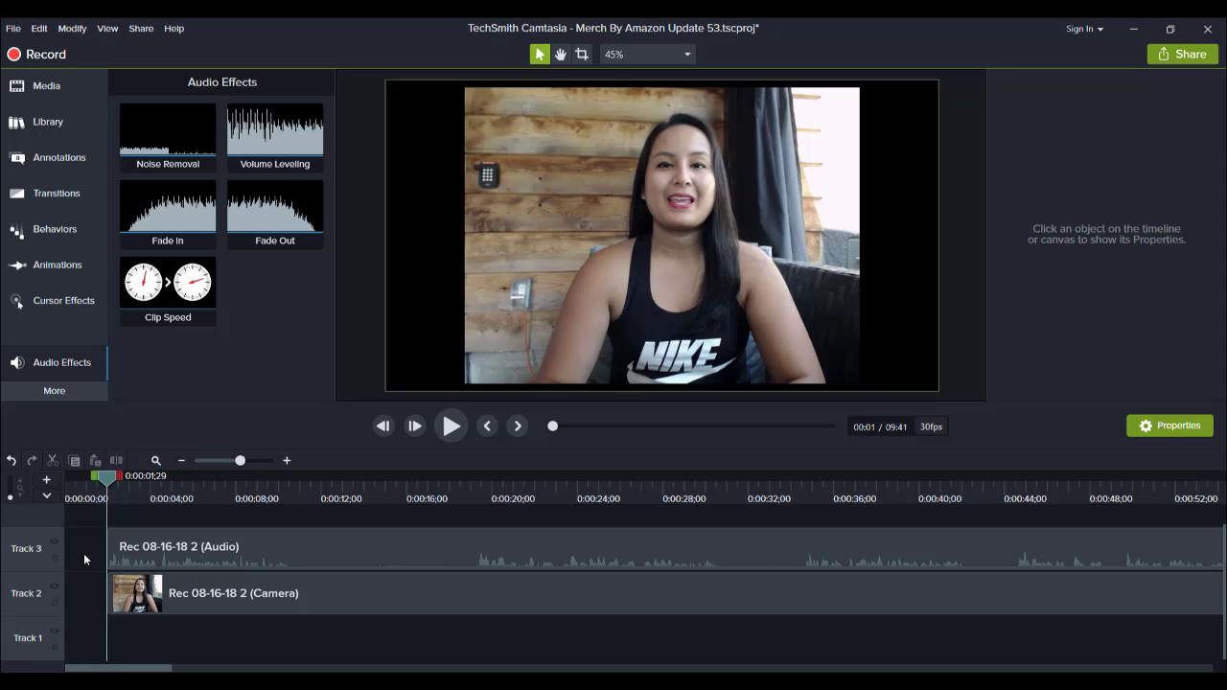
# - Slide the trimmed clips to the timeline start and play from 0:00:07;05 to find the next pause
pyautogui.moveTo(83, 545); pyautogui.dragTo(58, 561)
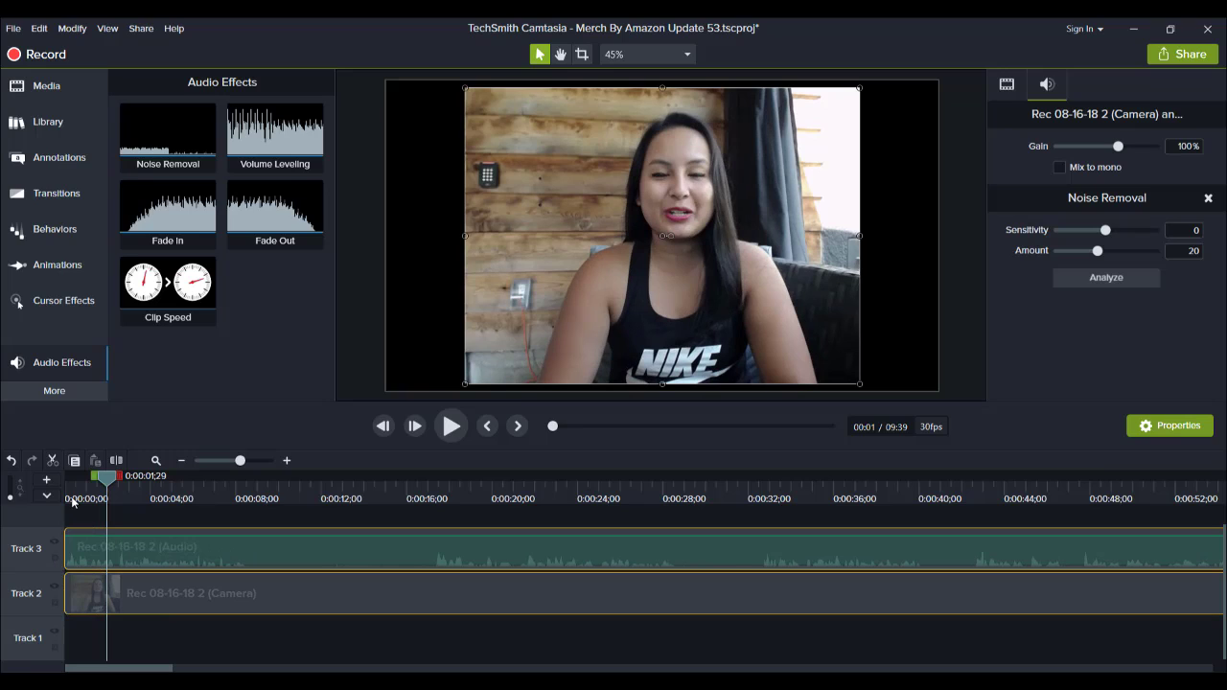
pyautogui.click(217, 489)
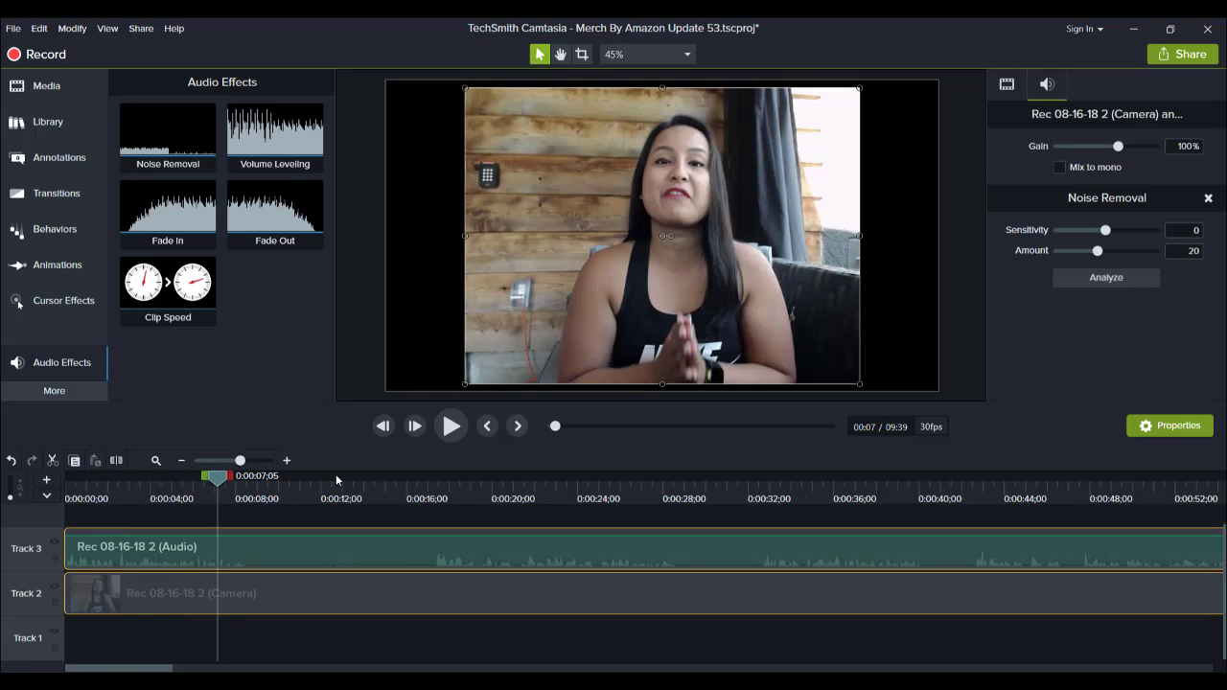
pyautogui.click(451, 426)
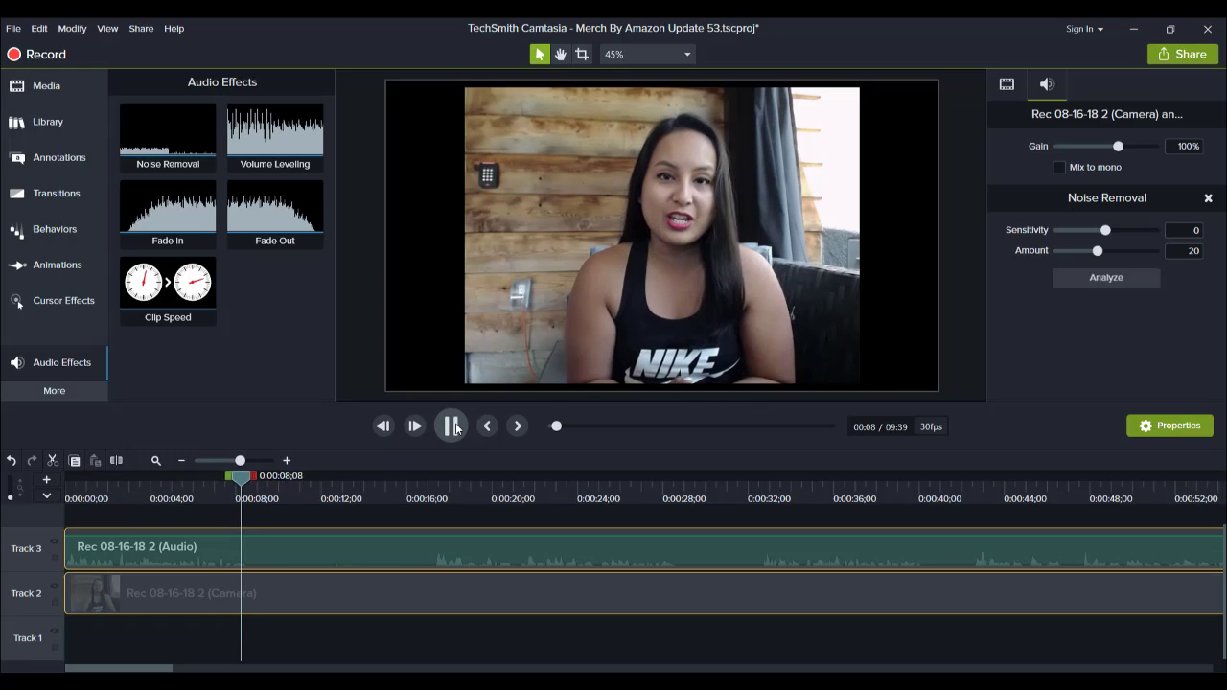
pyautogui.click(452, 427)
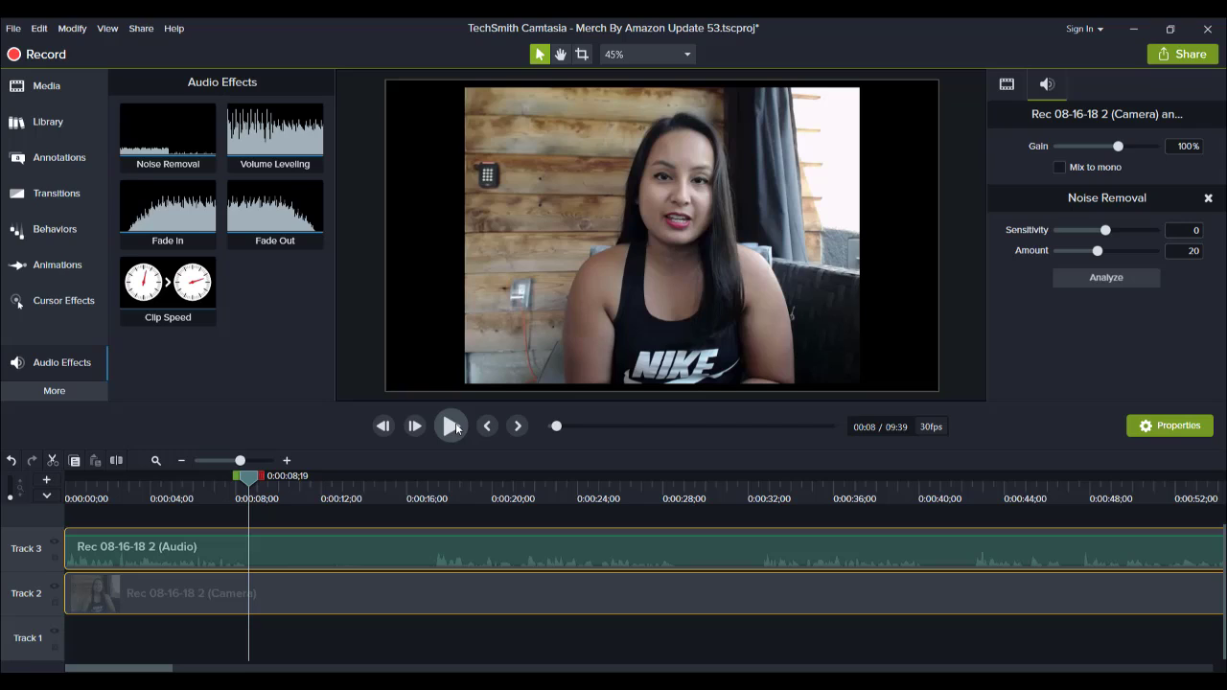
# - Split both clips at the pause start and again at 0:00:17;09 where speech resumes
pyautogui.press('s')
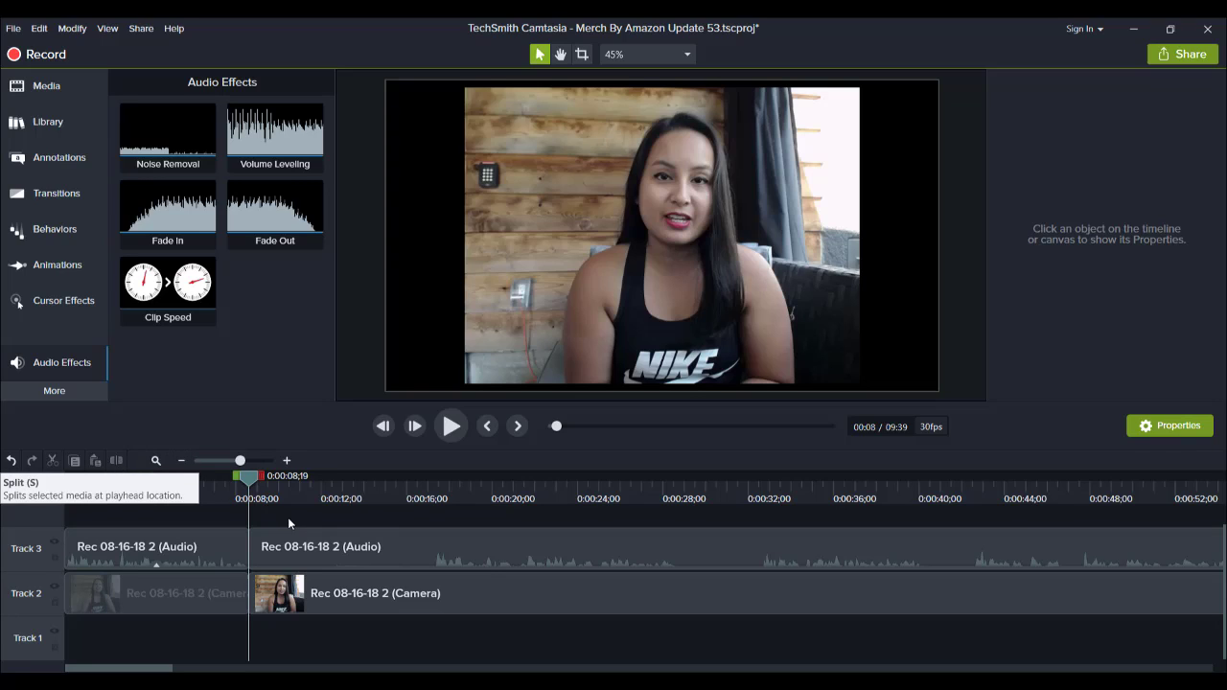
pyautogui.moveTo(376, 523); pyautogui.dragTo(388, 620)
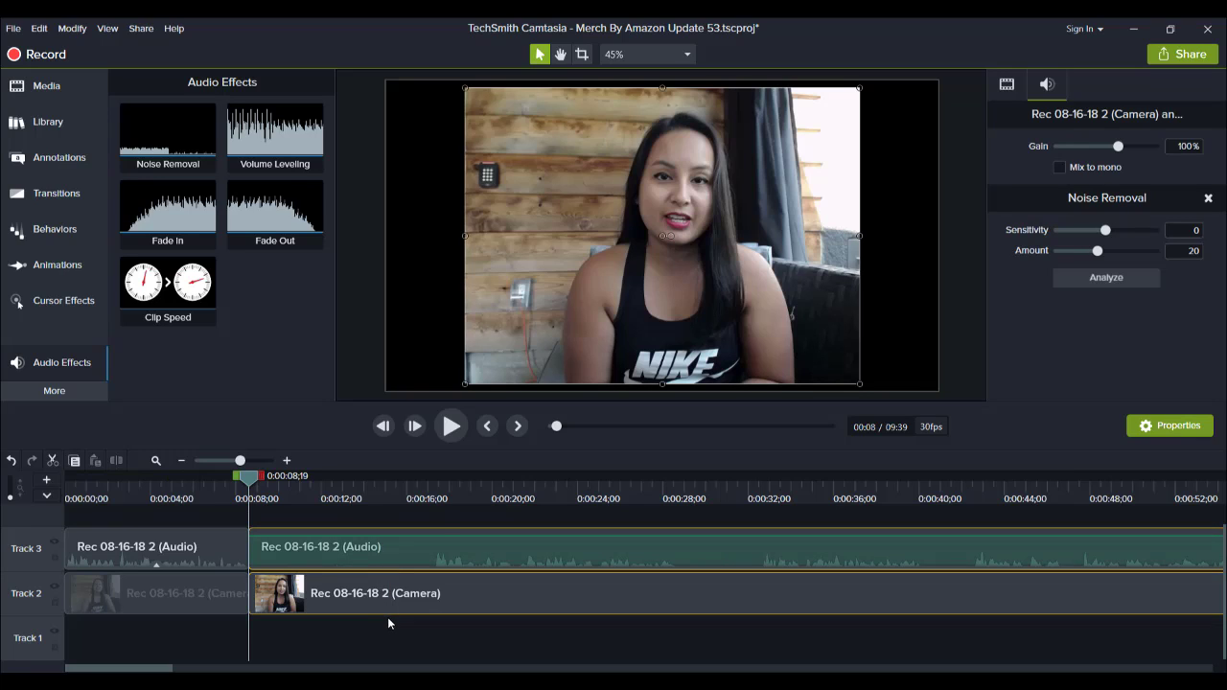
pyautogui.click(432, 492)
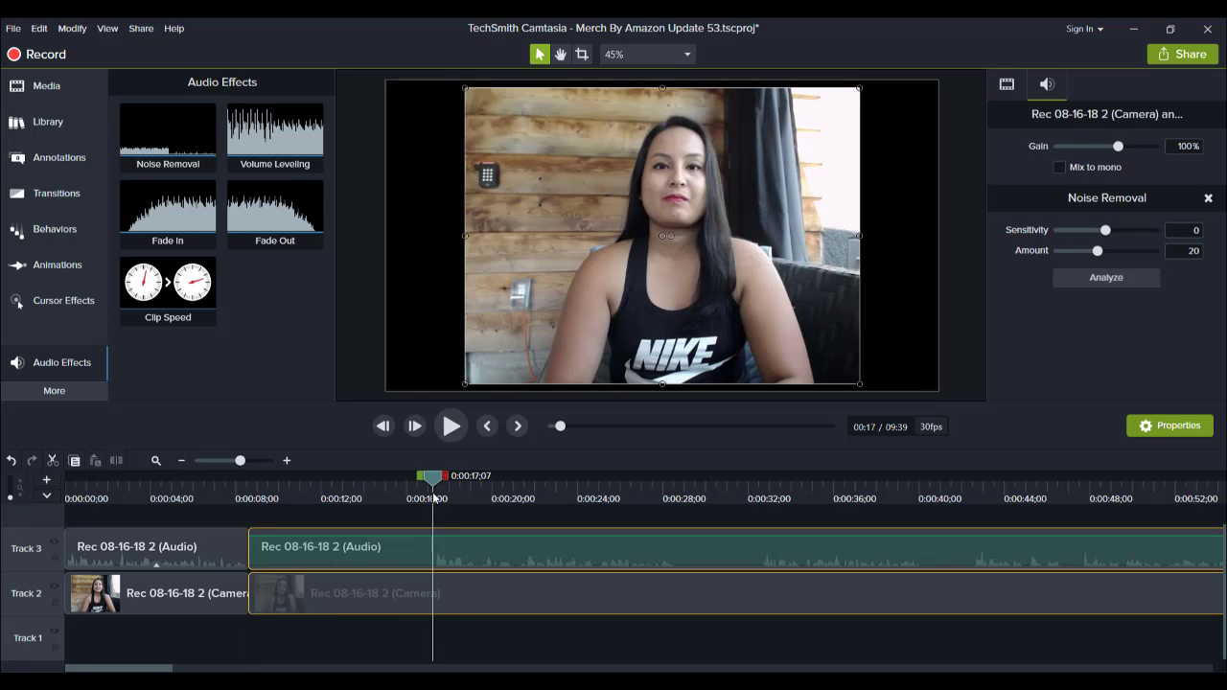
pyautogui.moveTo(432, 491); pyautogui.dragTo(435, 493)
pyautogui.press('space')
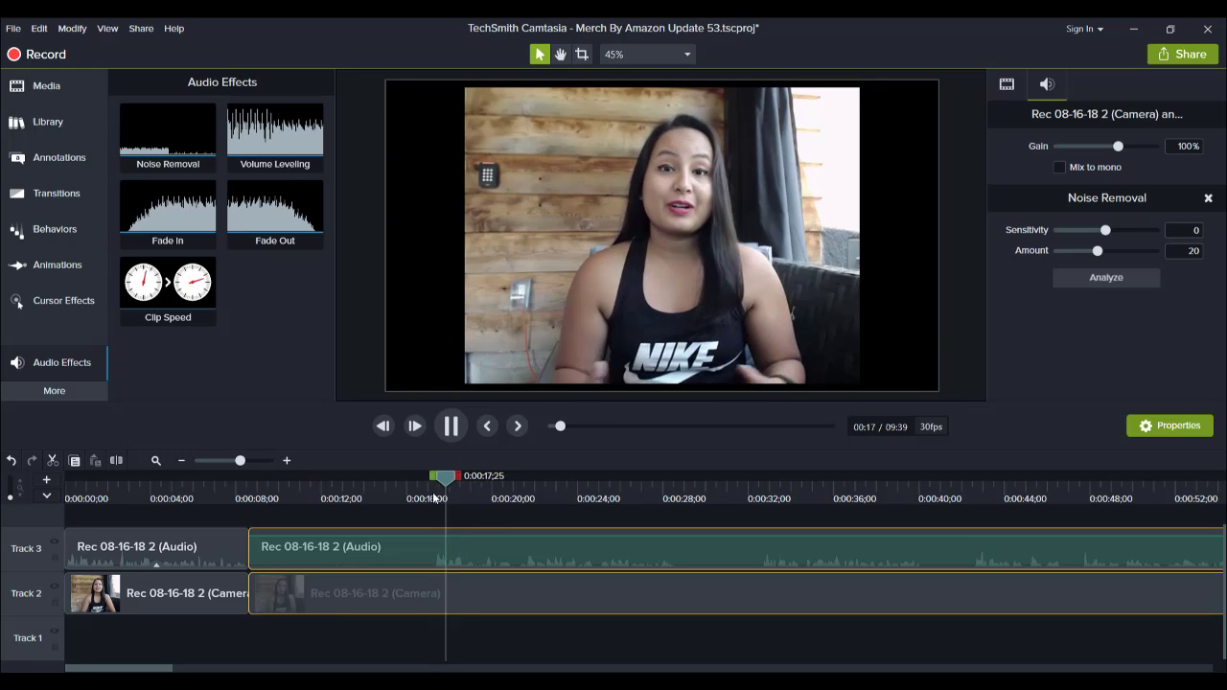
pyautogui.press('space')
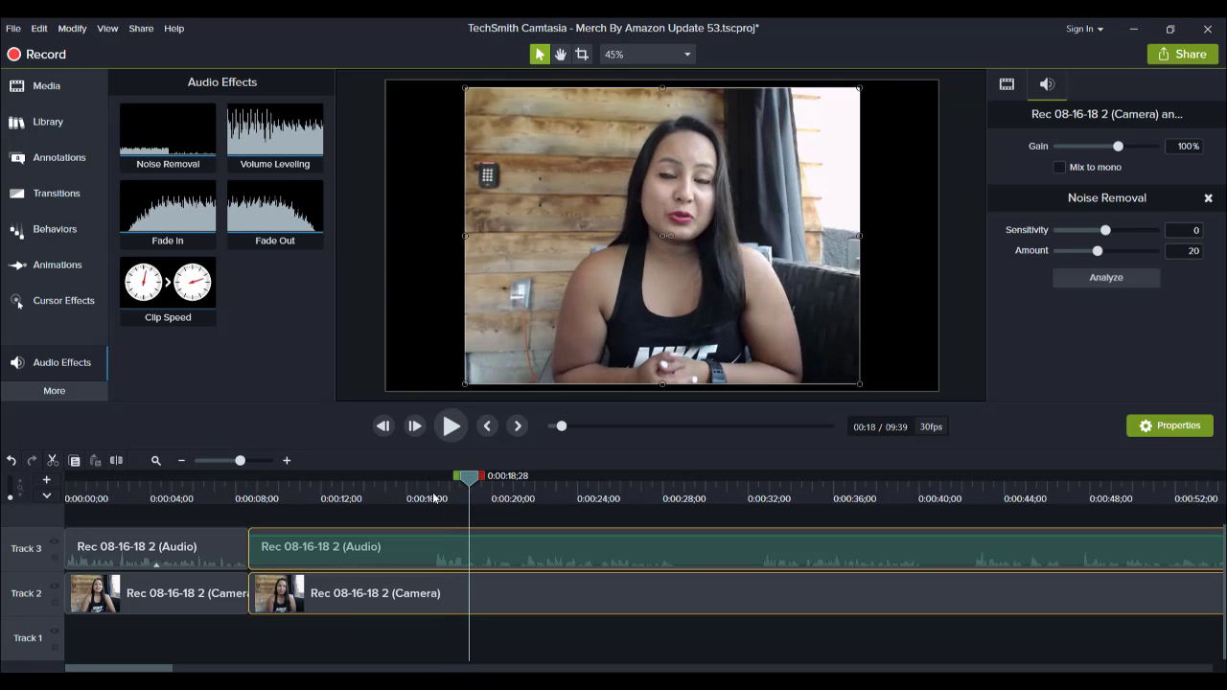
pyautogui.click(432, 493)
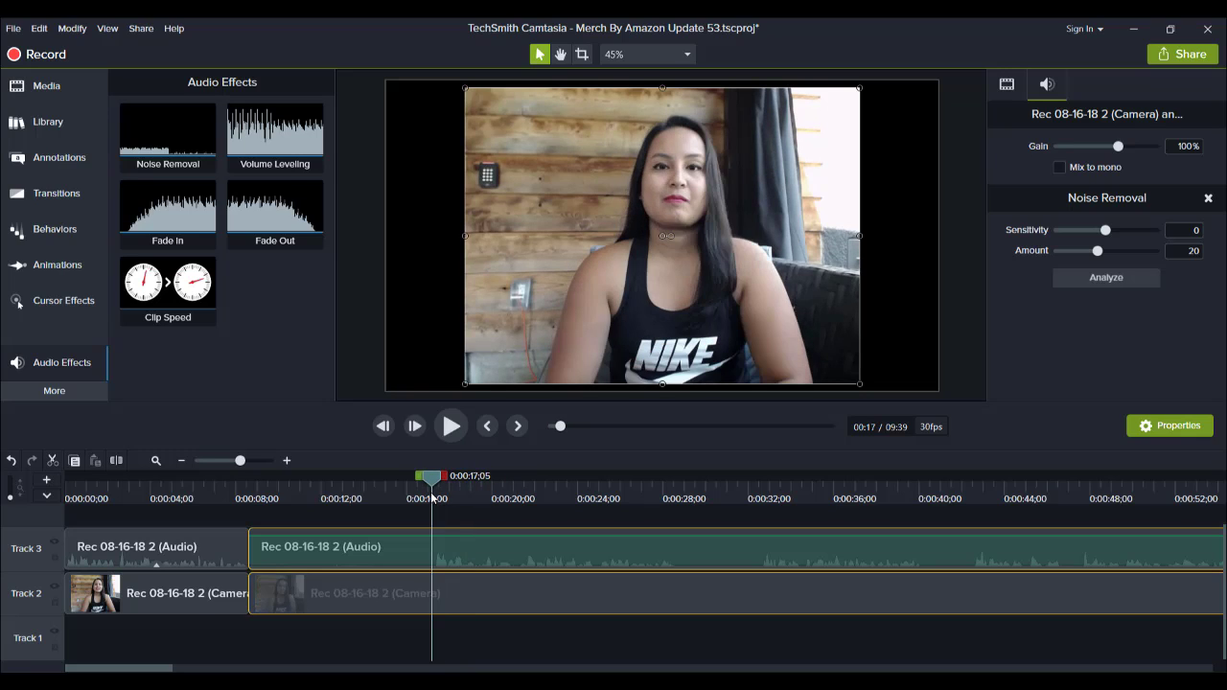
pyautogui.moveTo(431, 496); pyautogui.dragTo(433, 496)
pyautogui.press('s')
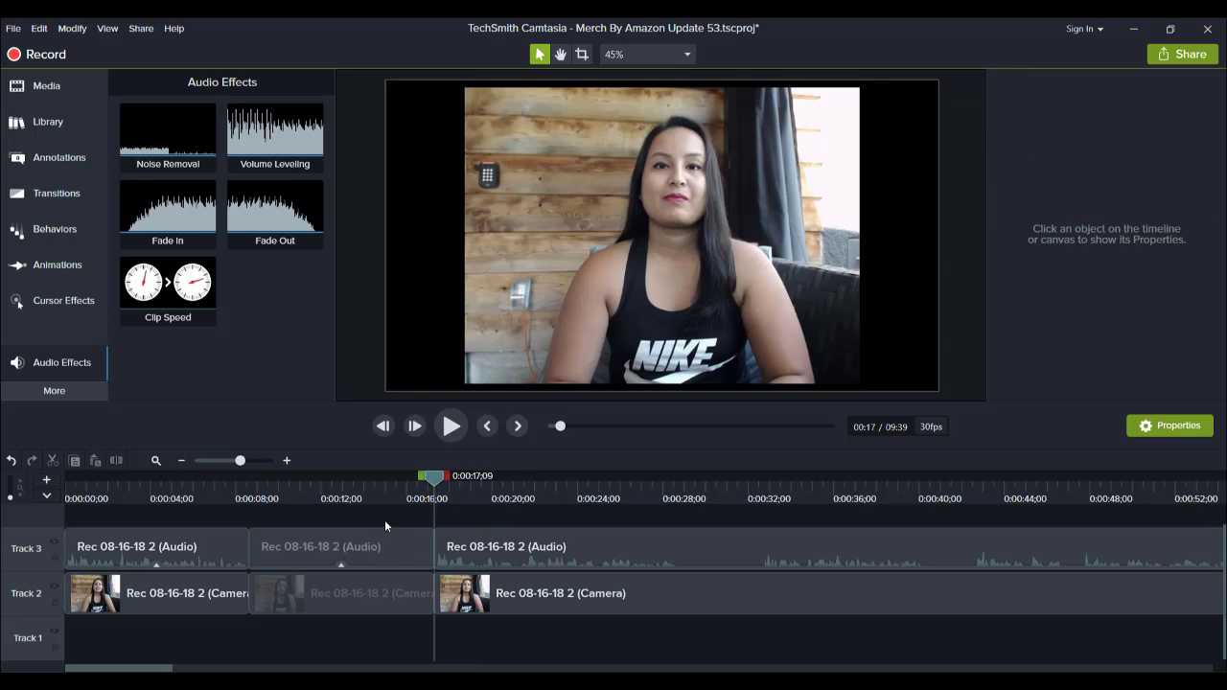
# - Delete the middle pause pieces and slide the later clips left to close the gap
pyautogui.moveTo(385, 516); pyautogui.dragTo(370, 595)
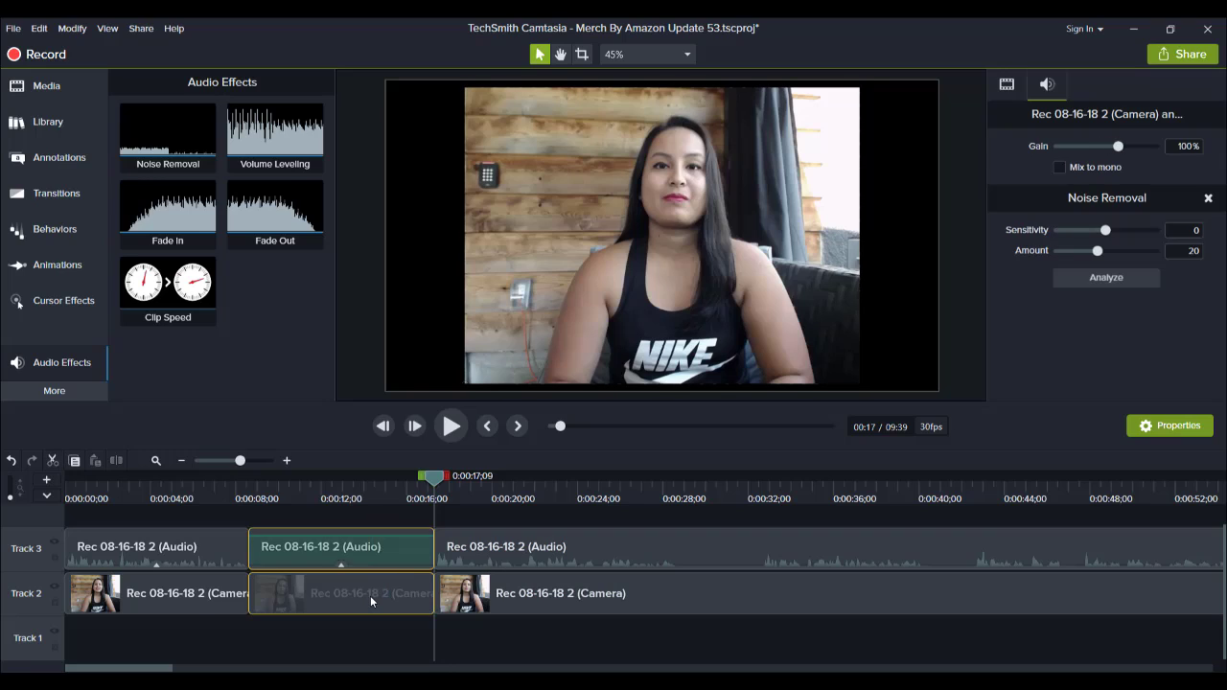
pyautogui.press('Delete')
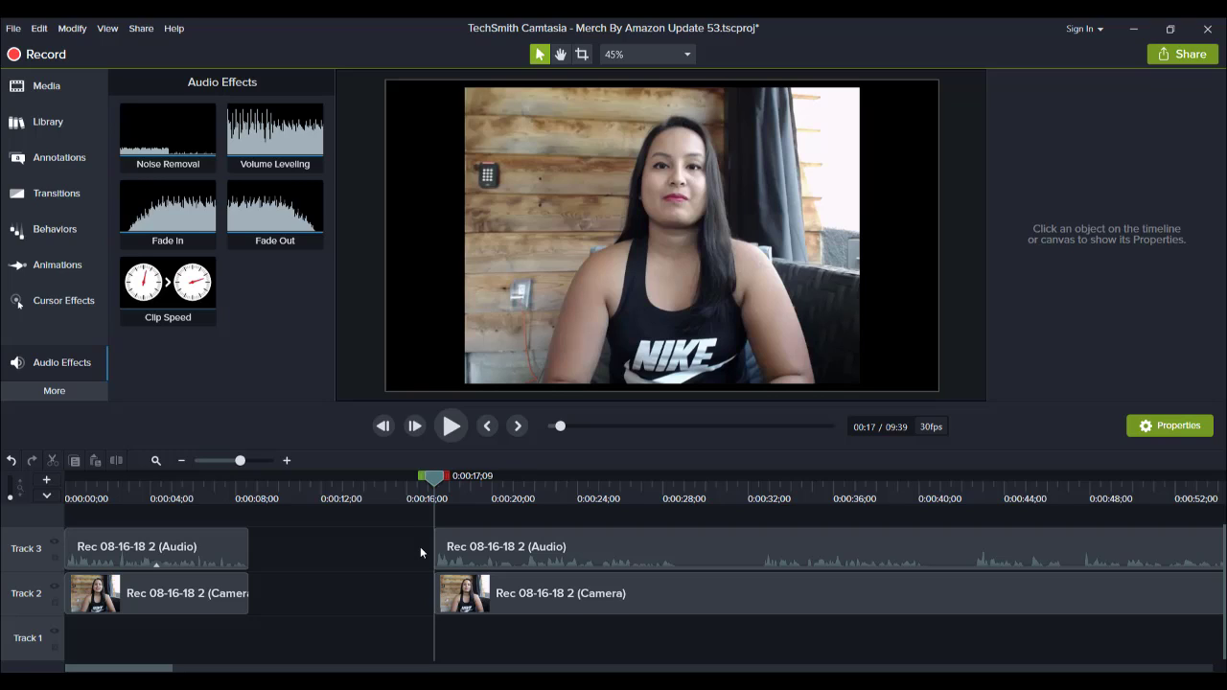
pyautogui.moveTo(420, 547); pyautogui.dragTo(467, 587)
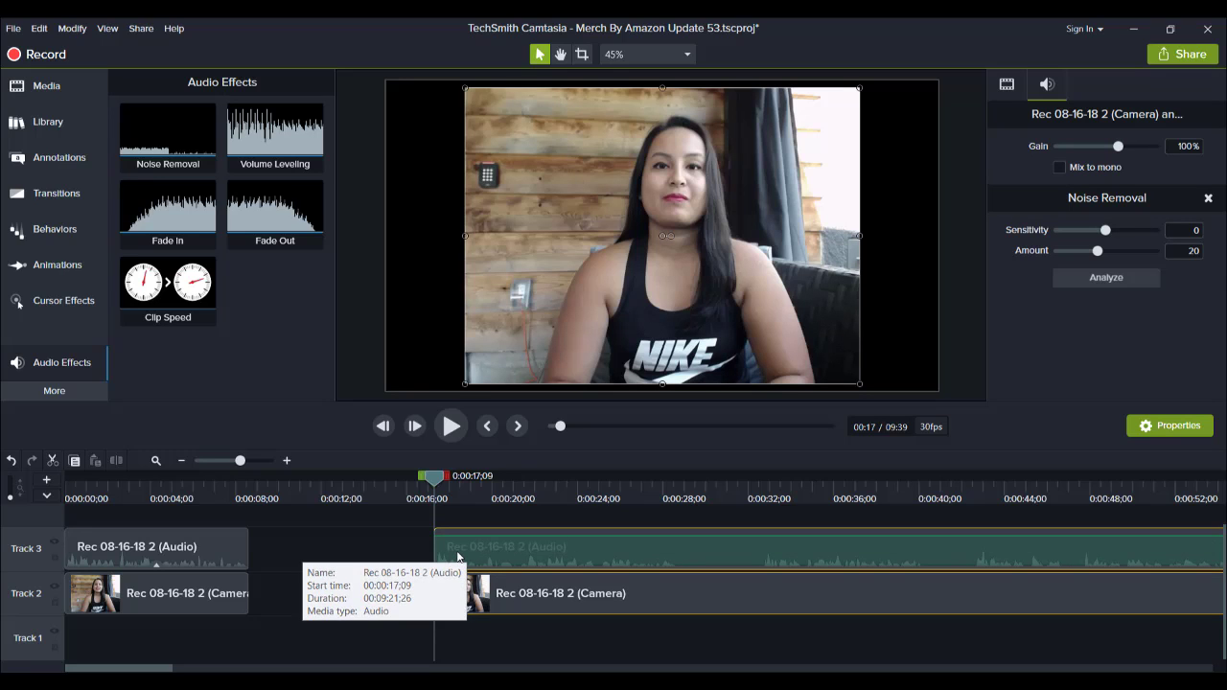
pyautogui.moveTo(456, 551); pyautogui.dragTo(222, 563)
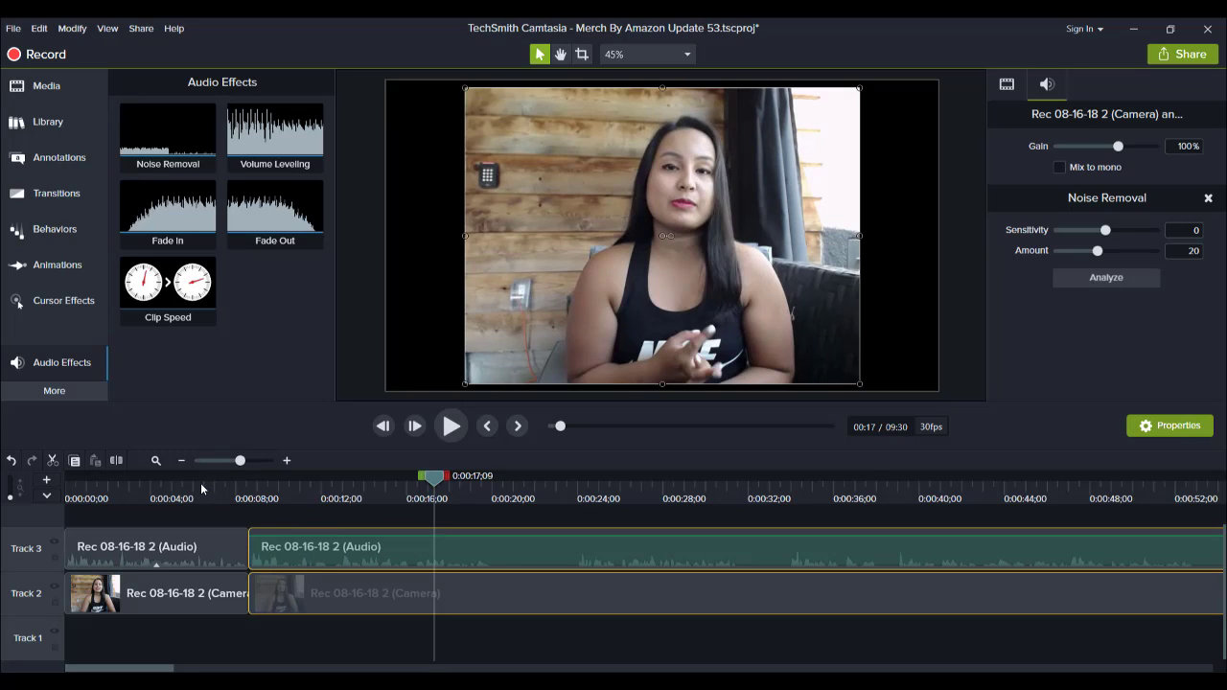
pyautogui.click(201, 487)
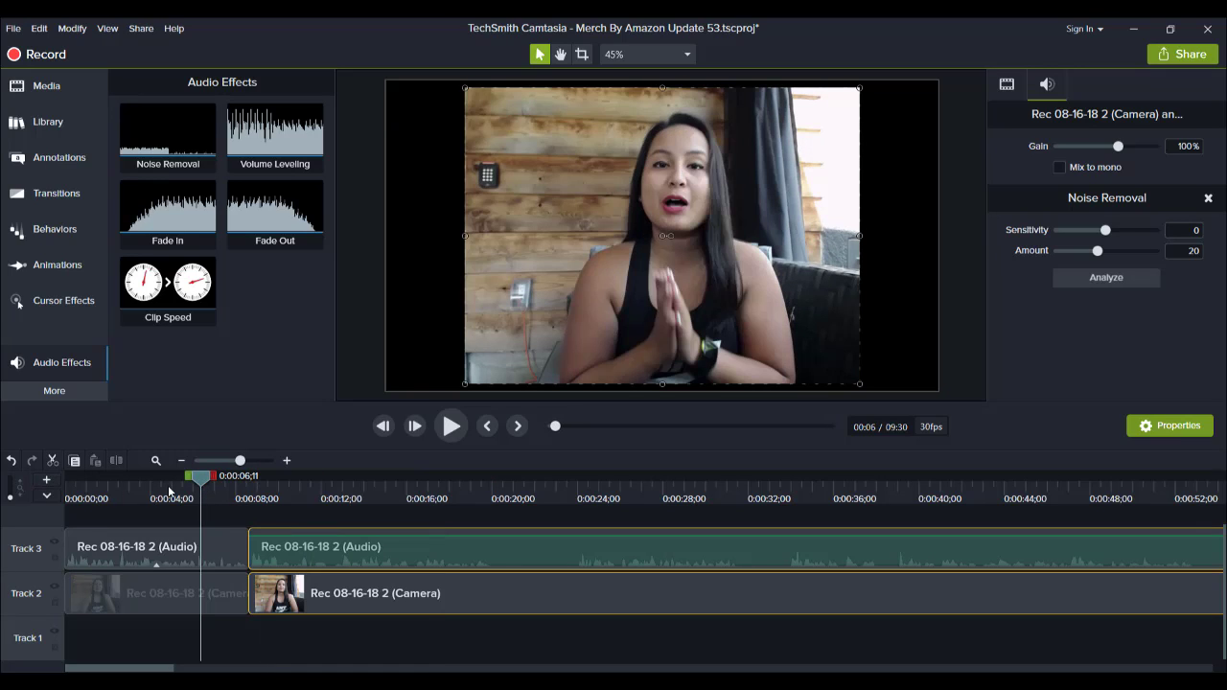
pyautogui.click(169, 489)
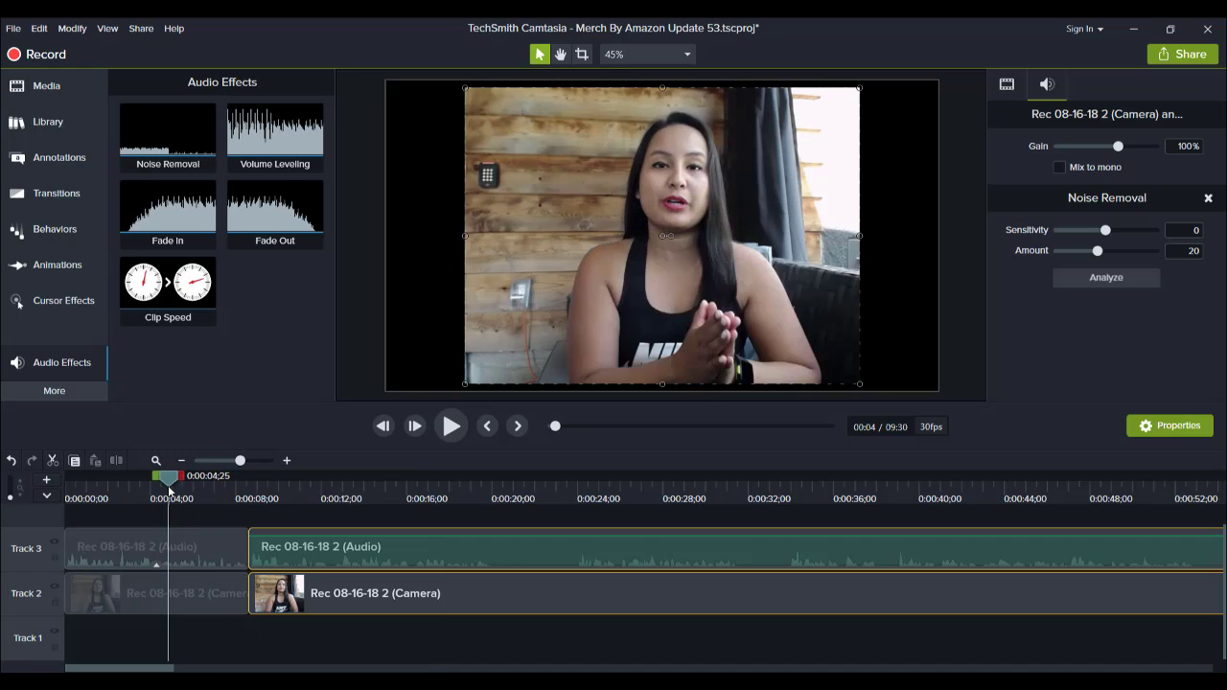
pyautogui.click(445, 435)
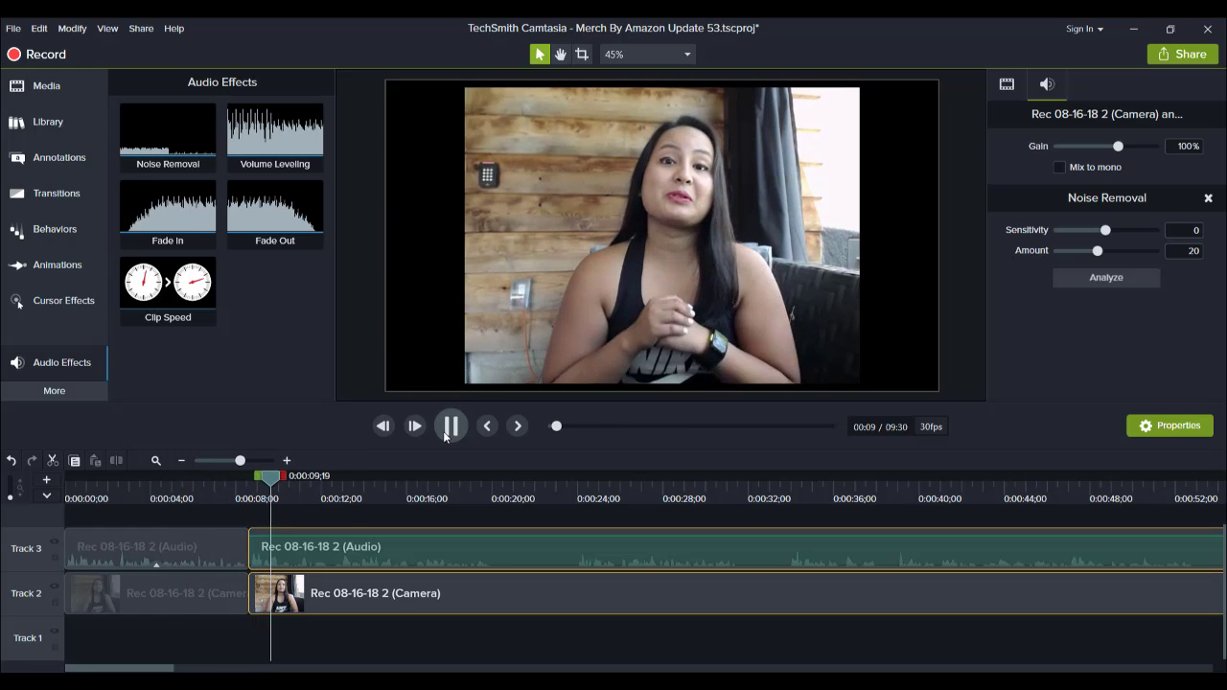
pyautogui.click(444, 435)
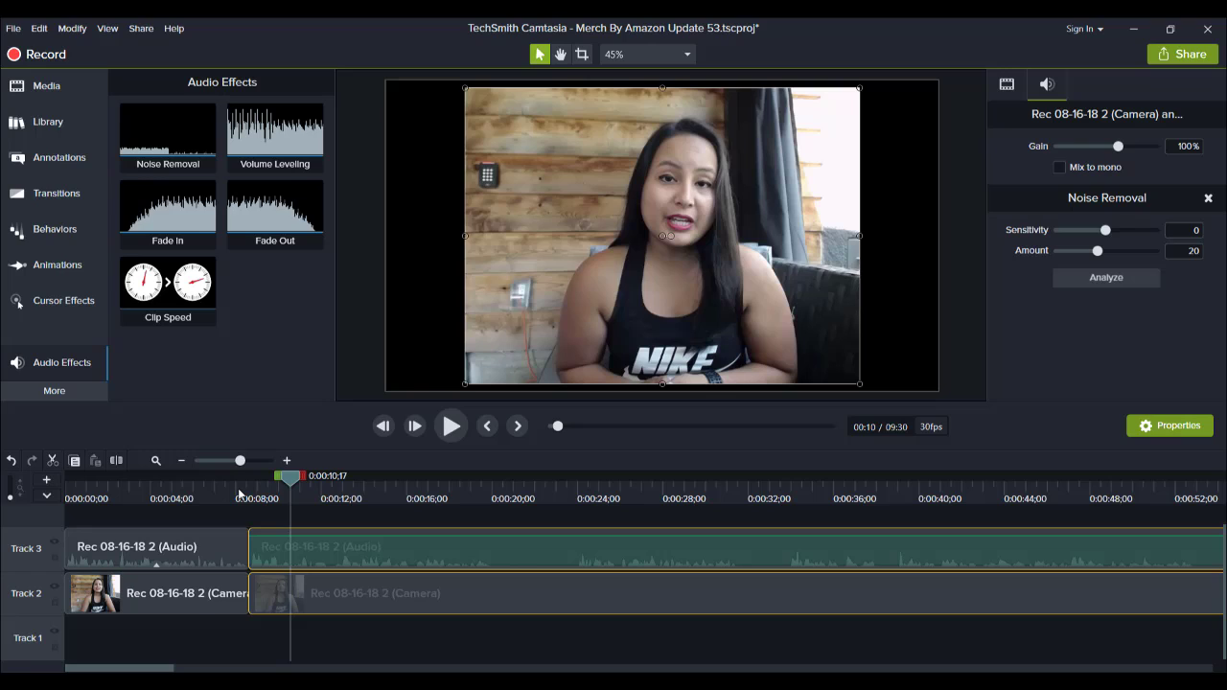
# - Split both clips at 0:20 where the pause begins
pyautogui.click(430, 497)
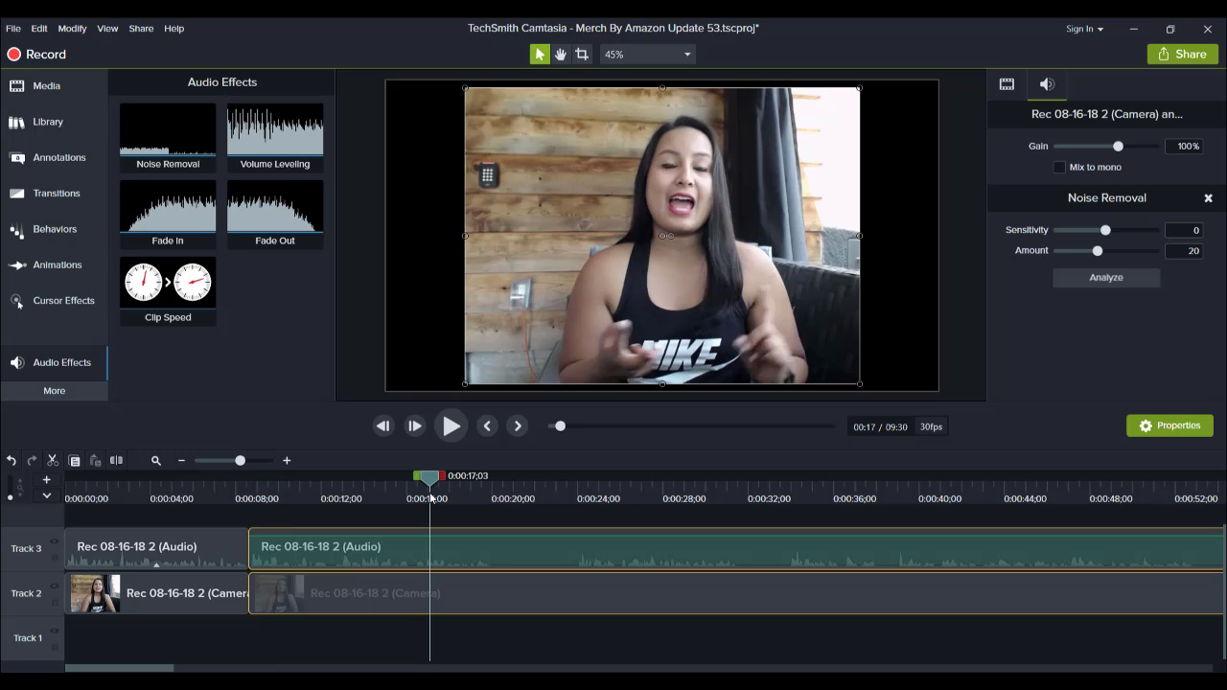
pyautogui.press('space')
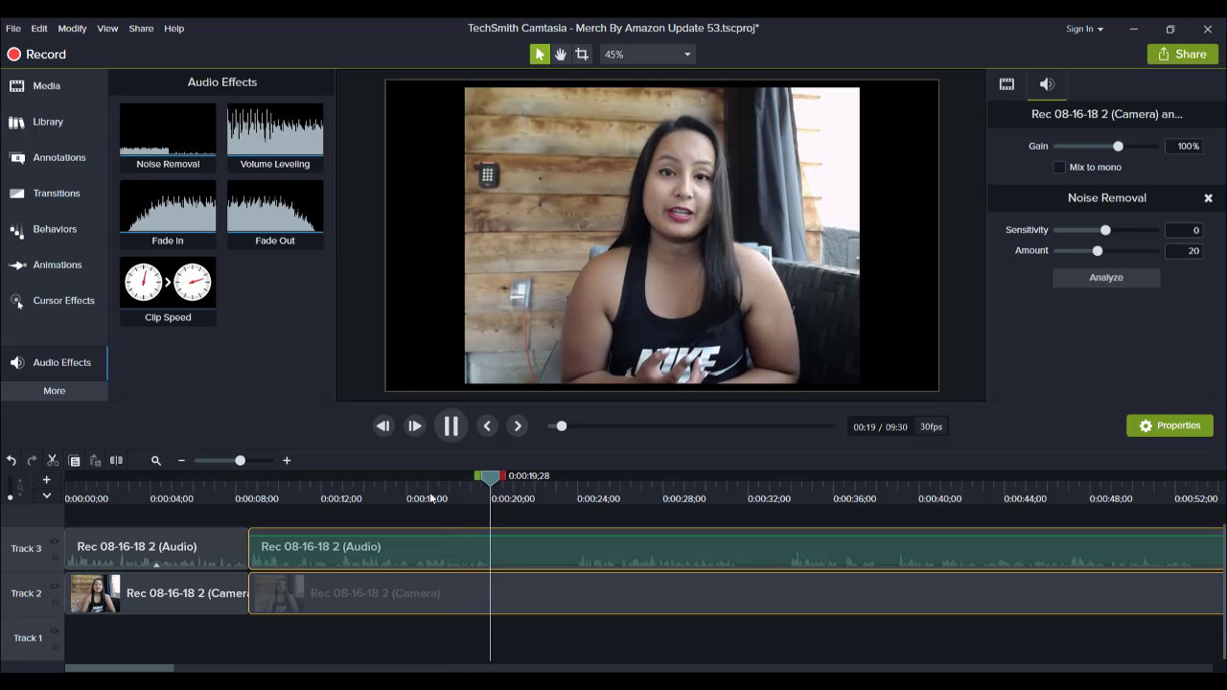
pyautogui.press('space')
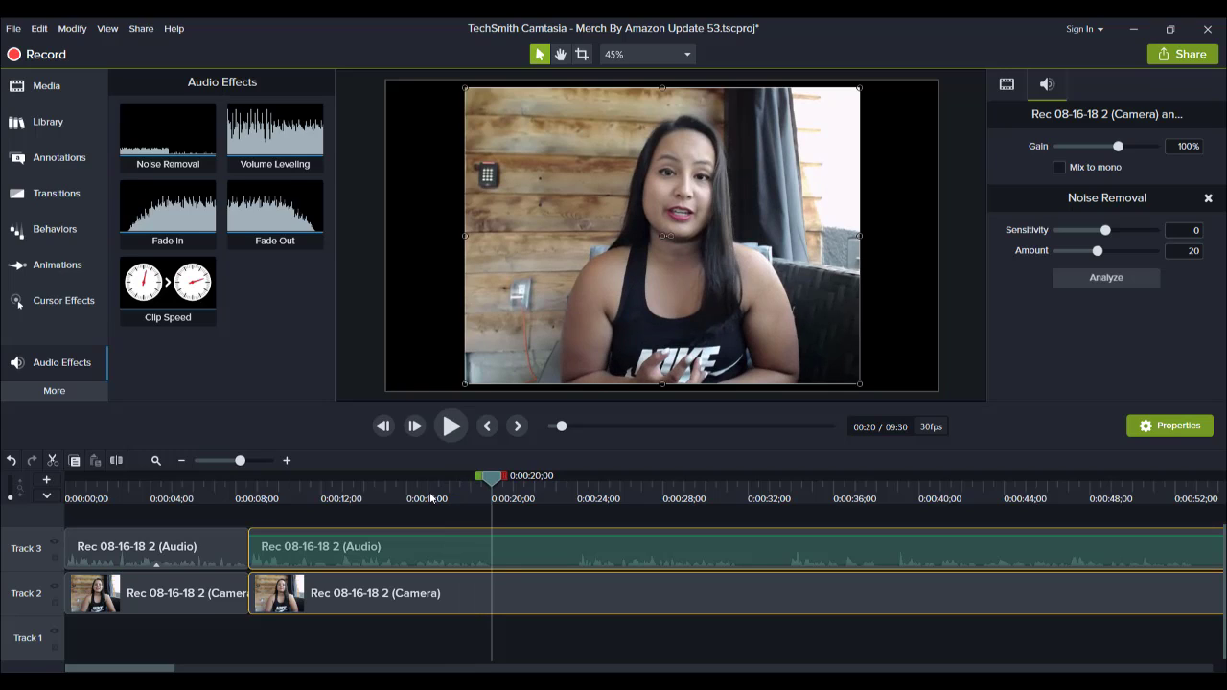
pyautogui.press('s')
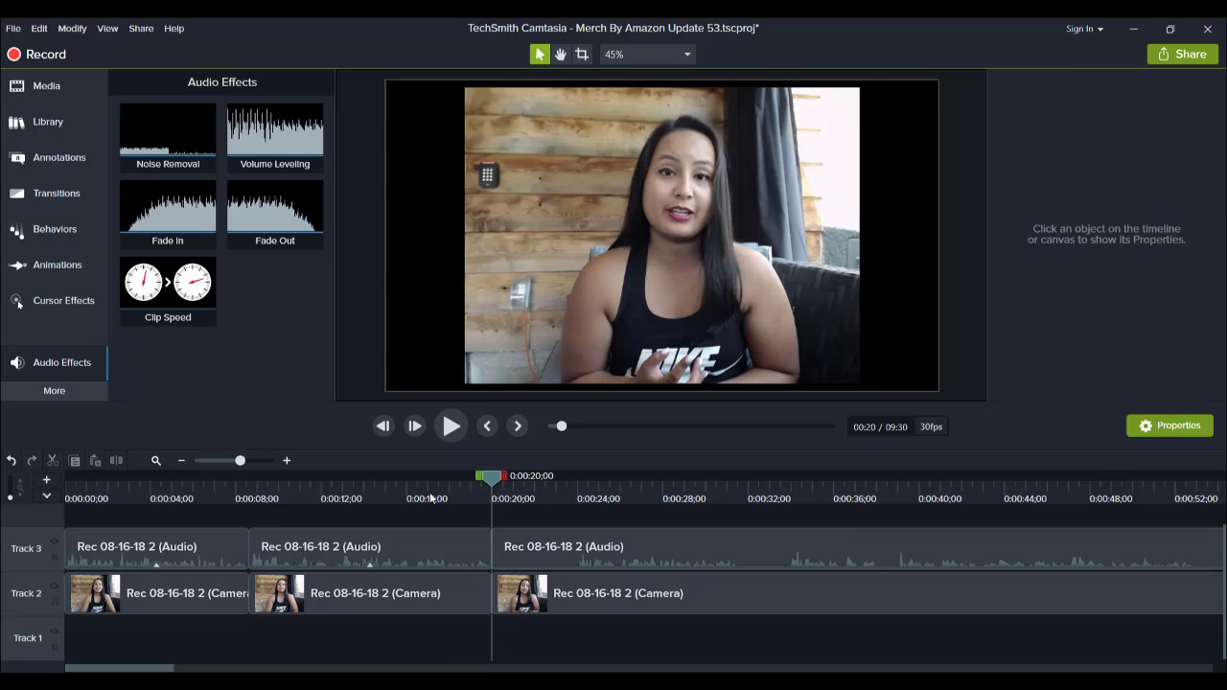
# - Split the clips again at 0:00:23;29 where speech resumes
pyautogui.click(571, 497)
pyautogui.press('.')
pyautogui.press('.')
pyautogui.press('.')
pyautogui.press('.')
pyautogui.press('.')
pyautogui.press('.')
pyautogui.press('.')
pyautogui.press('.')
pyautogui.press('.')
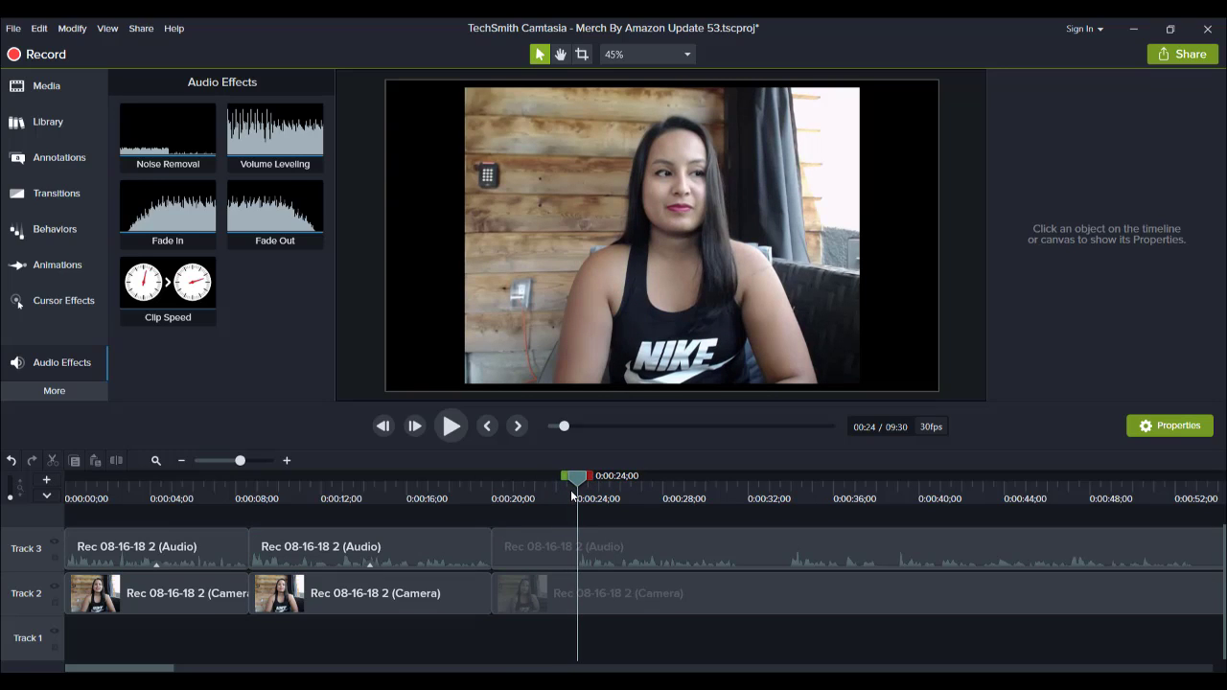
pyautogui.press('space')
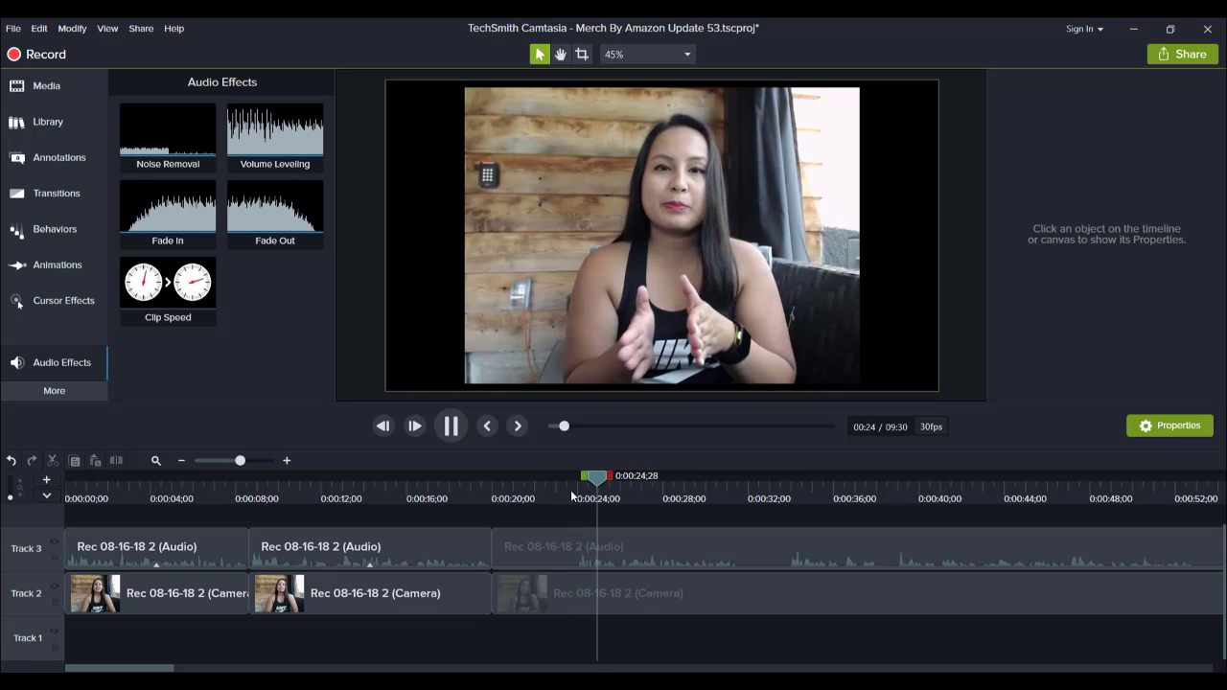
pyautogui.press('space')
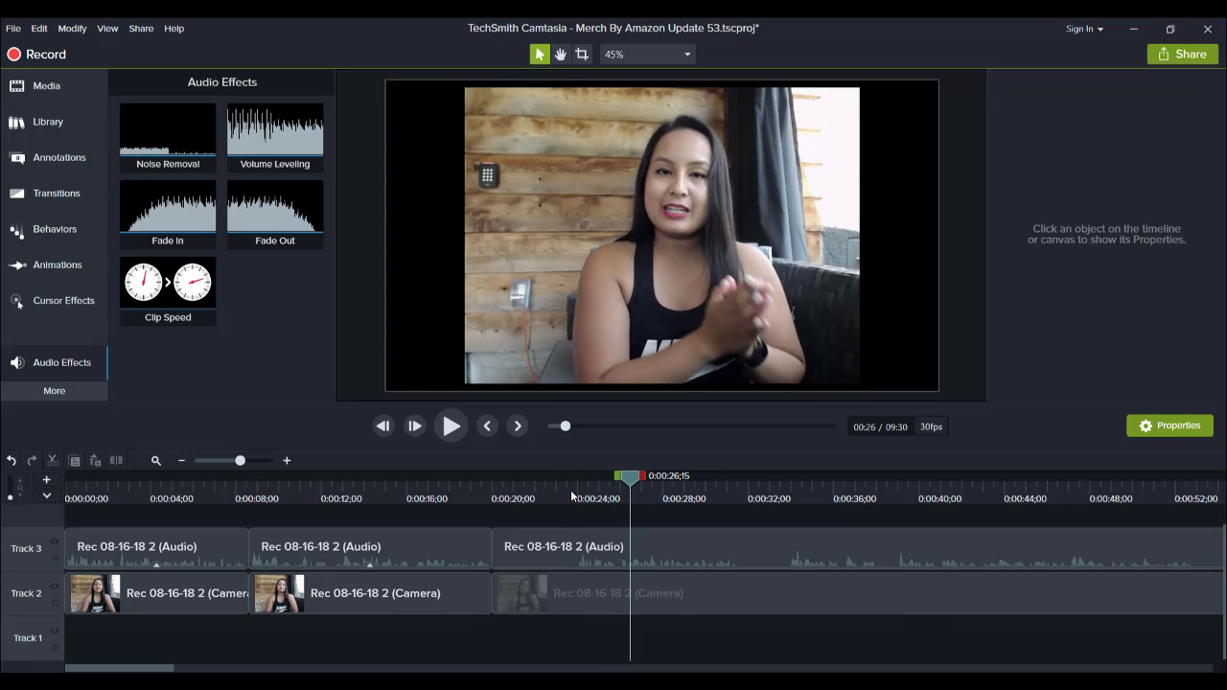
pyautogui.click(541, 595)
pyautogui.click(576, 494)
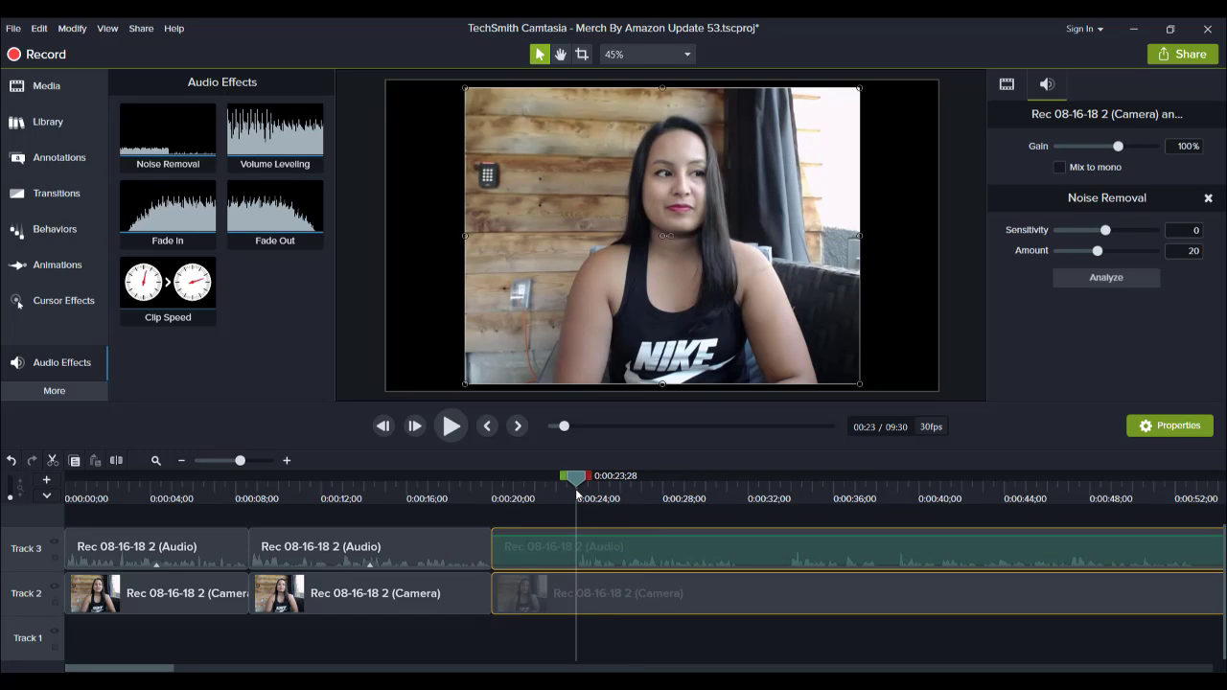
pyautogui.click(572, 489)
pyautogui.press('s')
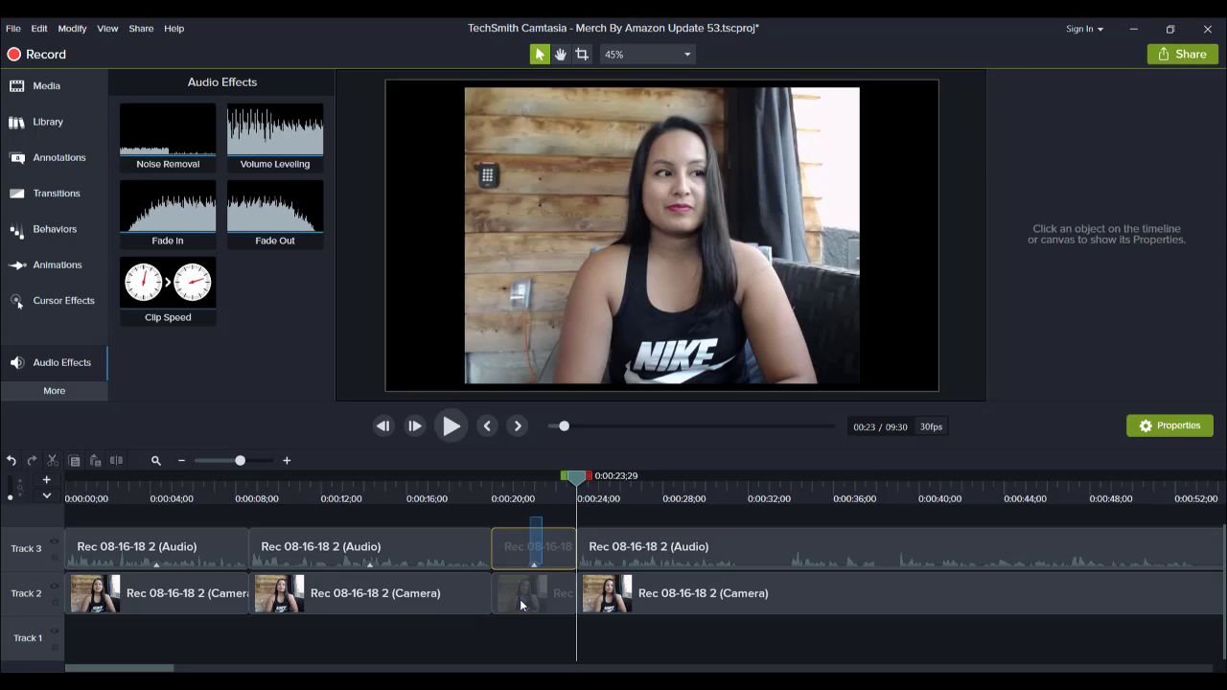
# - Delete the pause clip between the splits and slide the later clips left to close the gap
pyautogui.click(520, 599)
pyautogui.press('Delete')
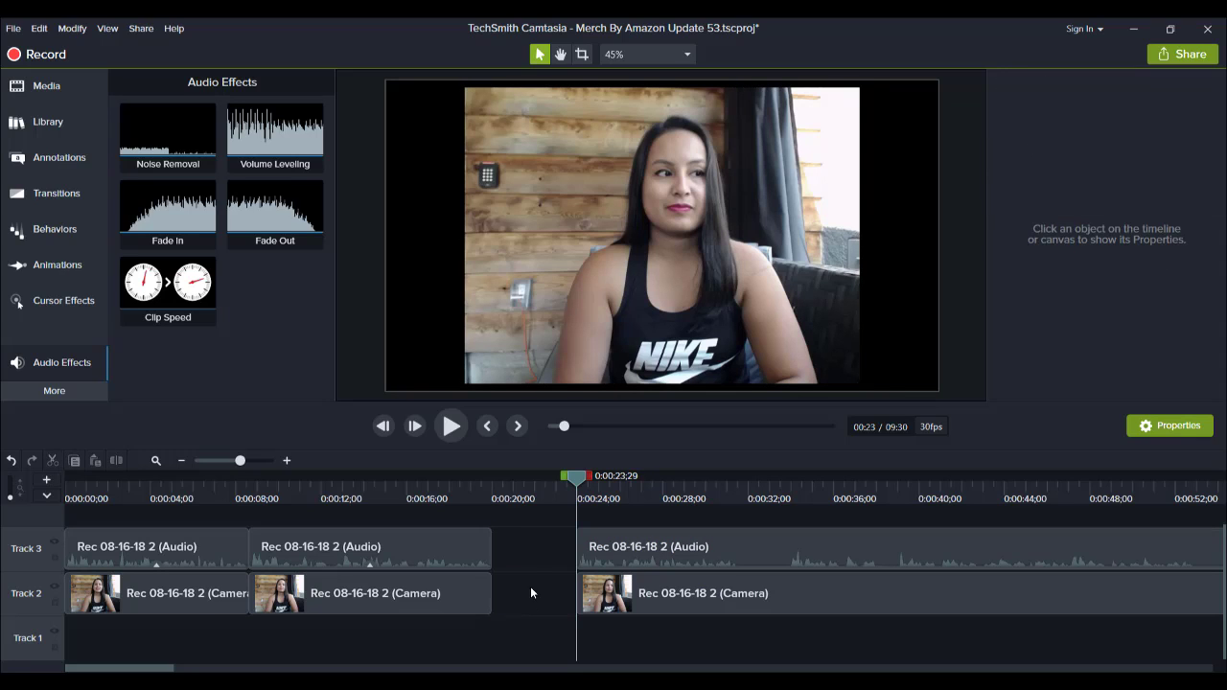
pyautogui.click(590, 599)
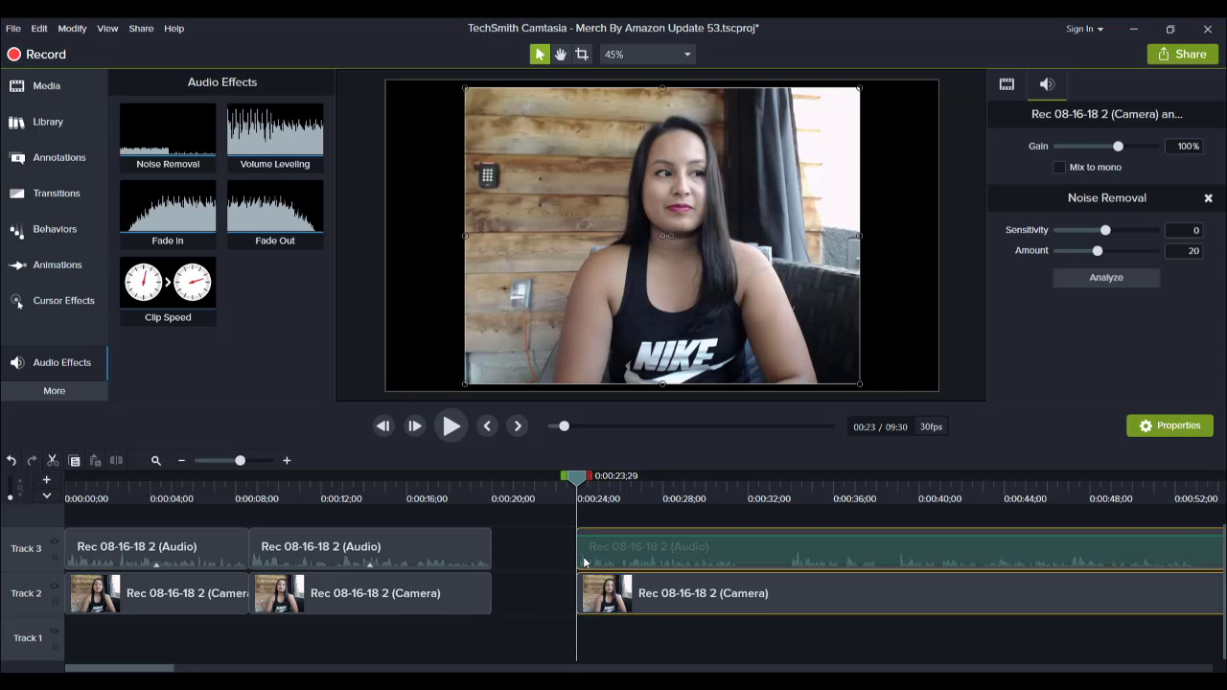
pyautogui.moveTo(586, 562); pyautogui.dragTo(451, 510)
pyautogui.click(412, 494)
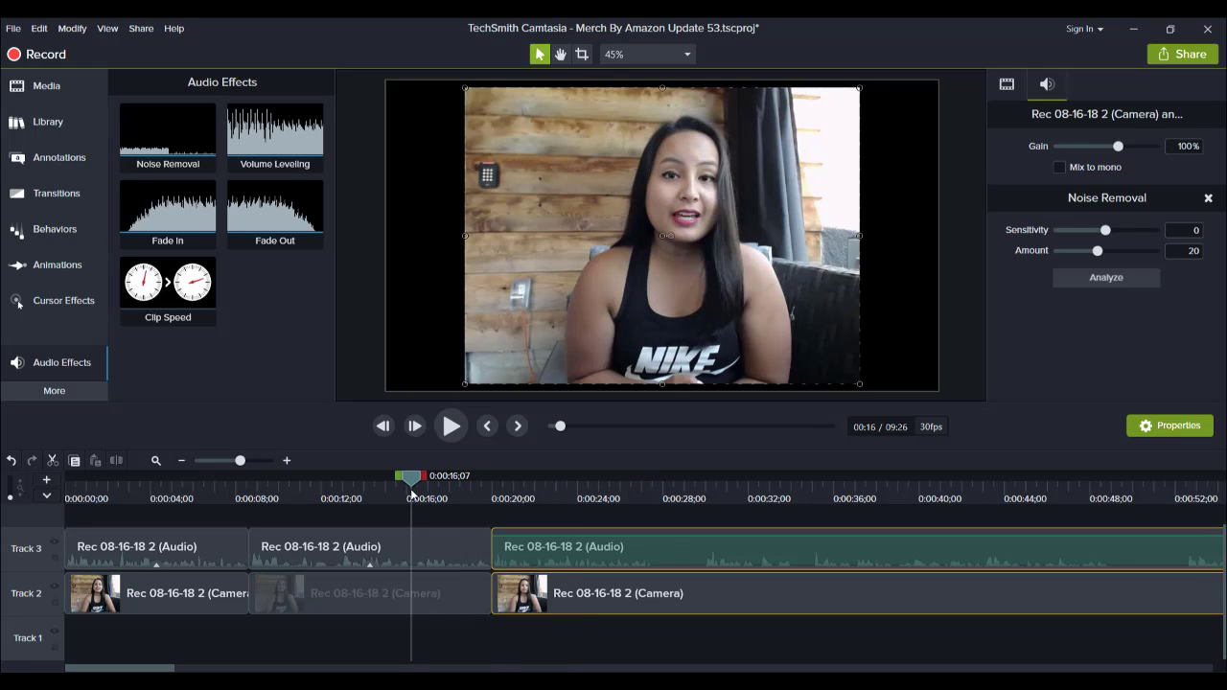
pyautogui.press('space')
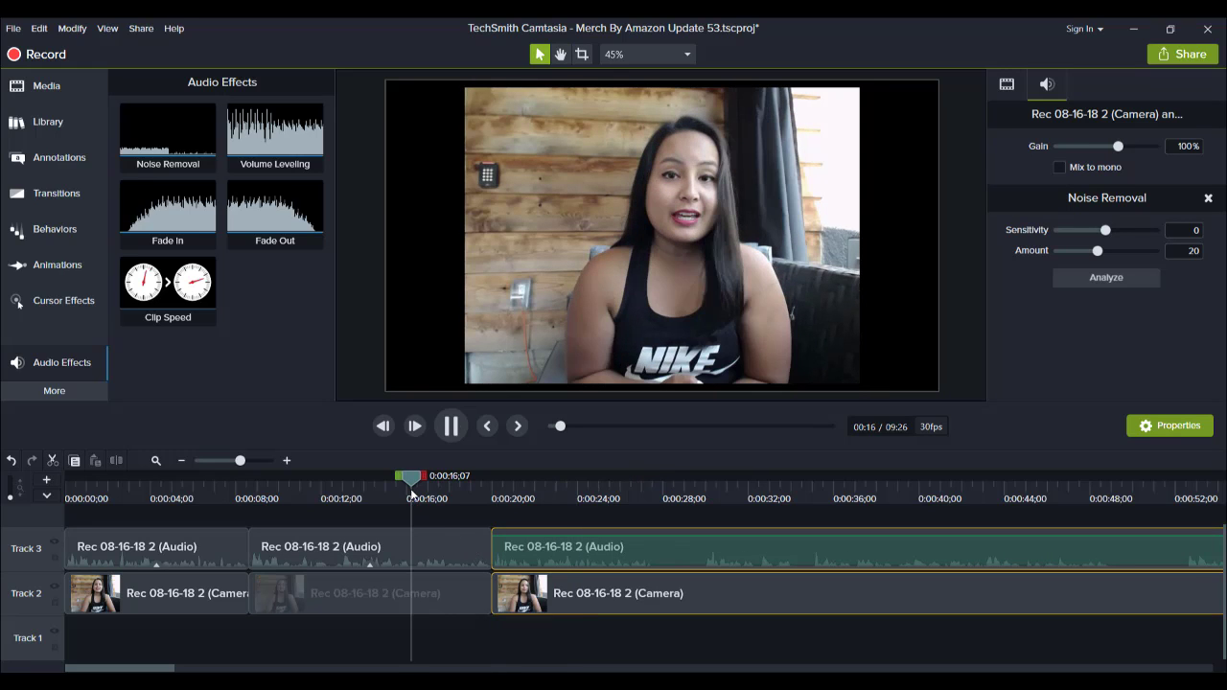
pyautogui.click(451, 426)
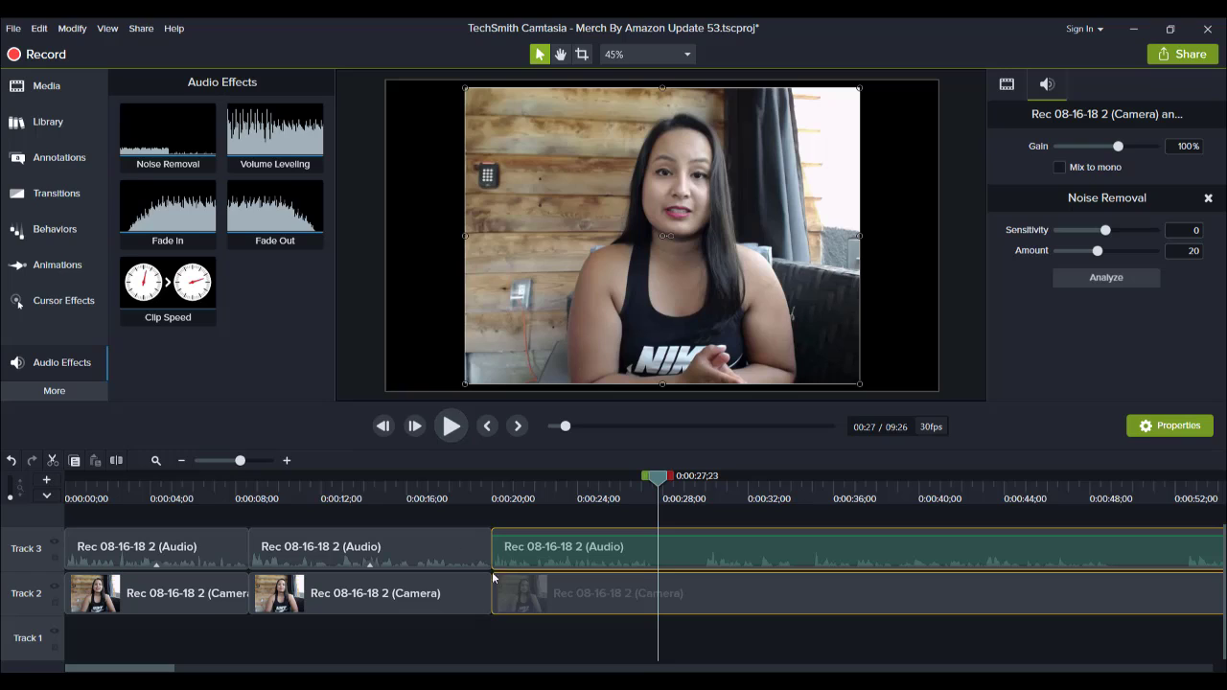
pyautogui.click(224, 489)
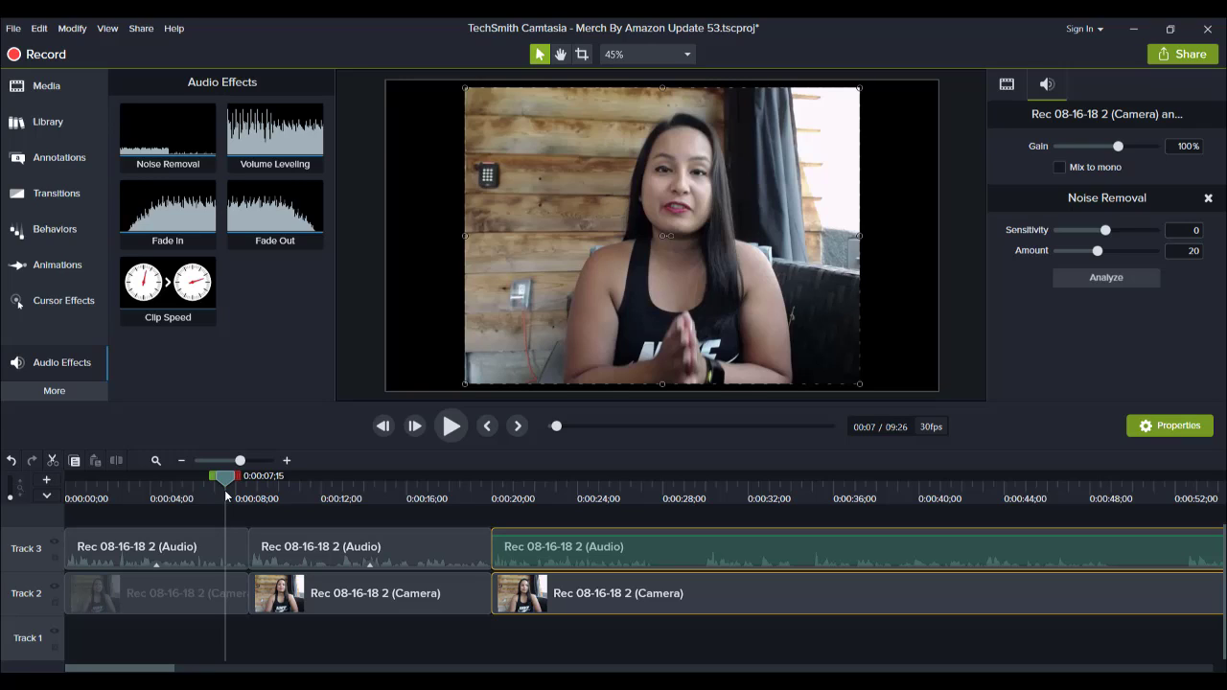
pyautogui.moveTo(227, 495); pyautogui.dragTo(212, 494)
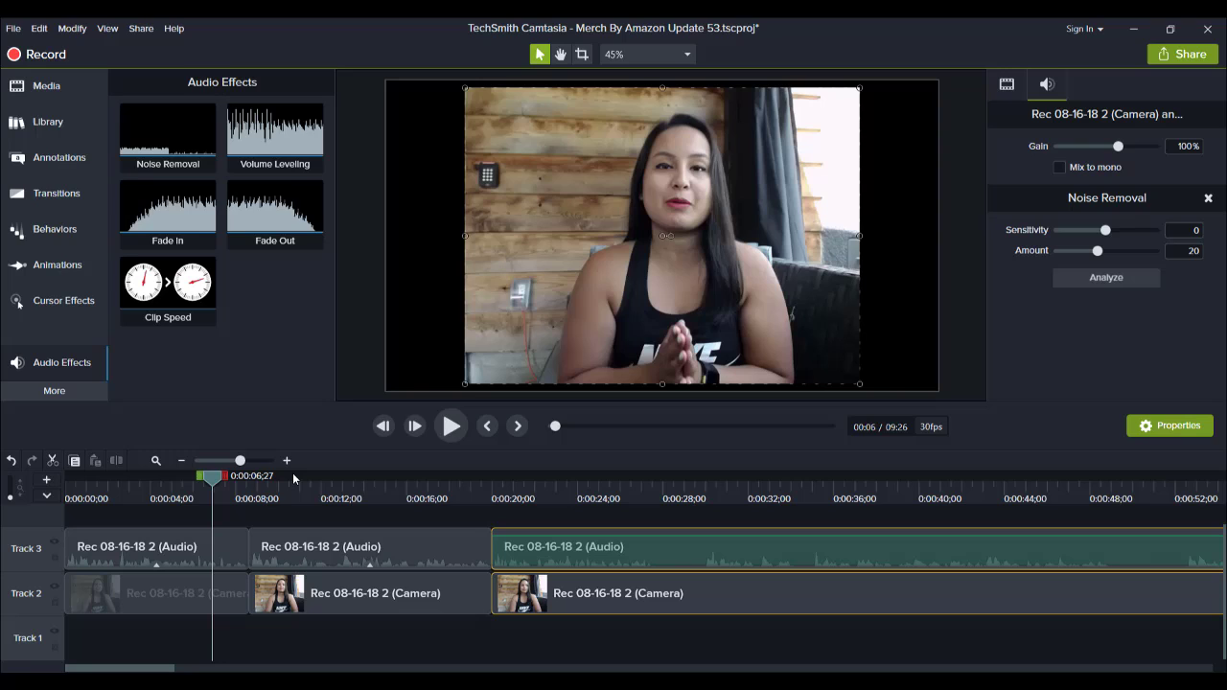
pyautogui.click(442, 431)
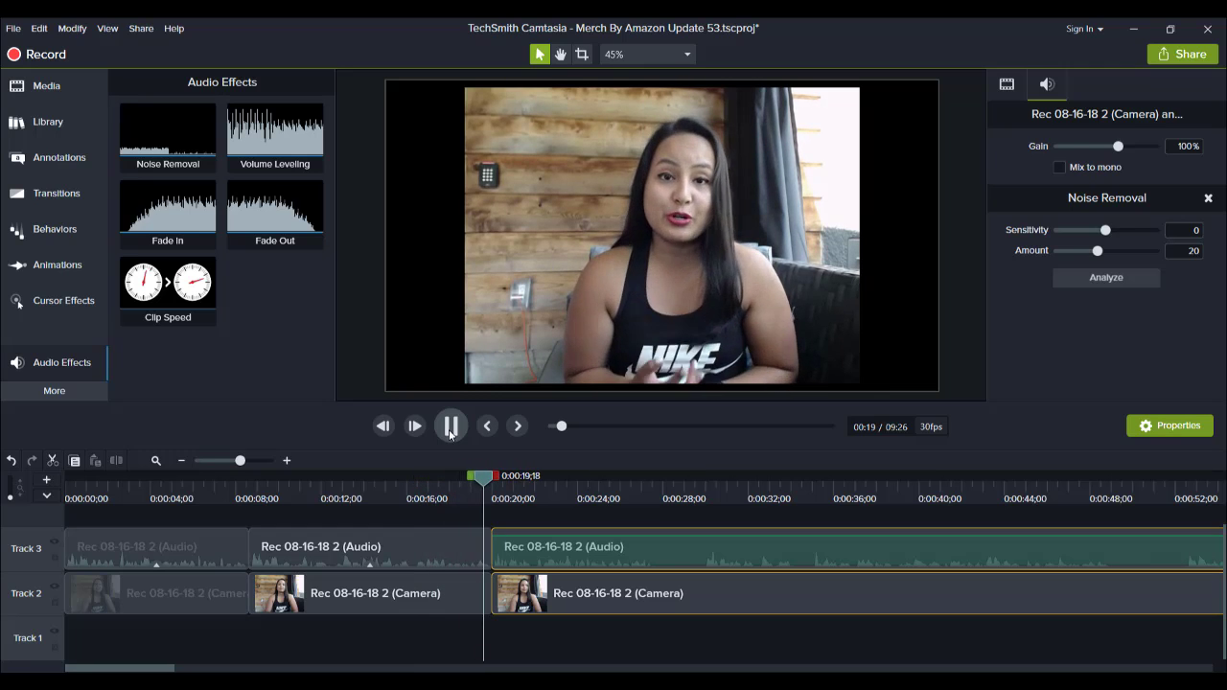
pyautogui.click(449, 434)
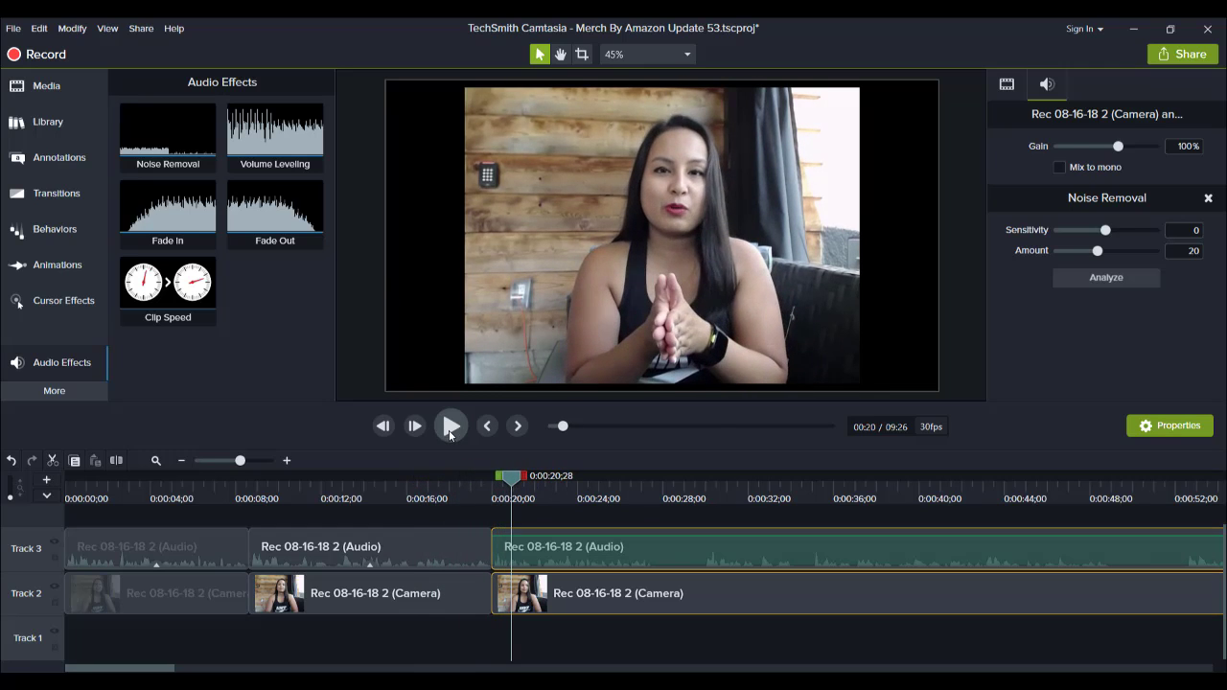